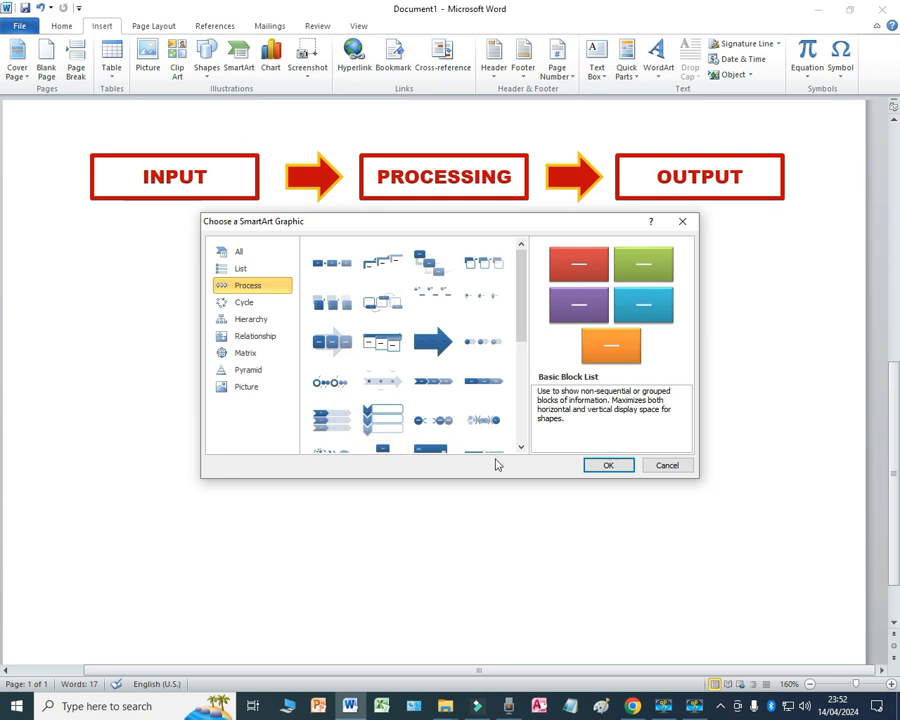
Step: Insert a Basic Chevron Process SmartArt graphic and remove it from the butterfly document again
click(428, 385)
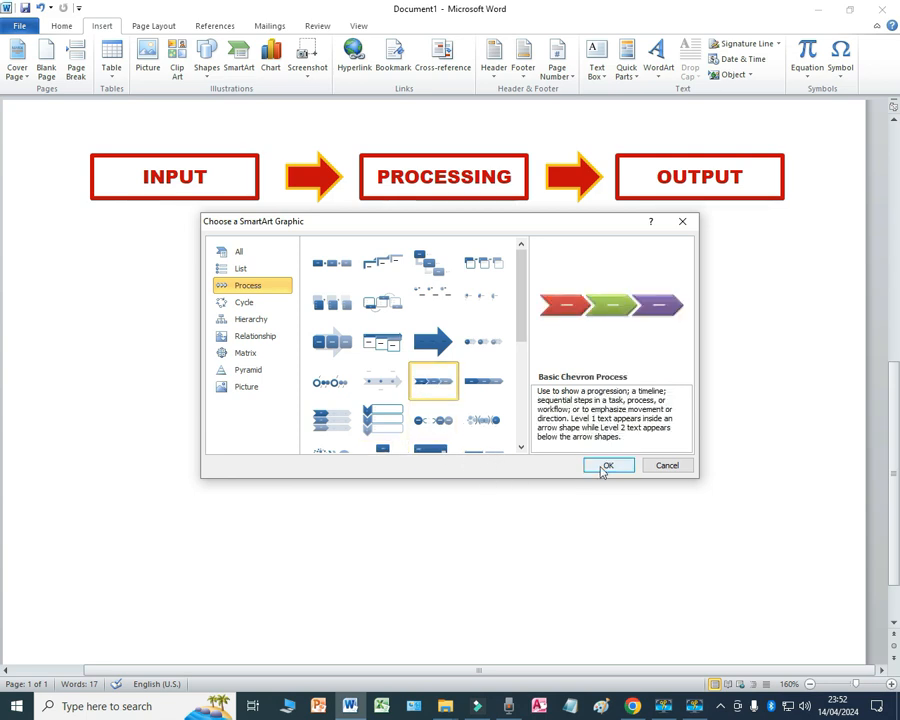
click(606, 466)
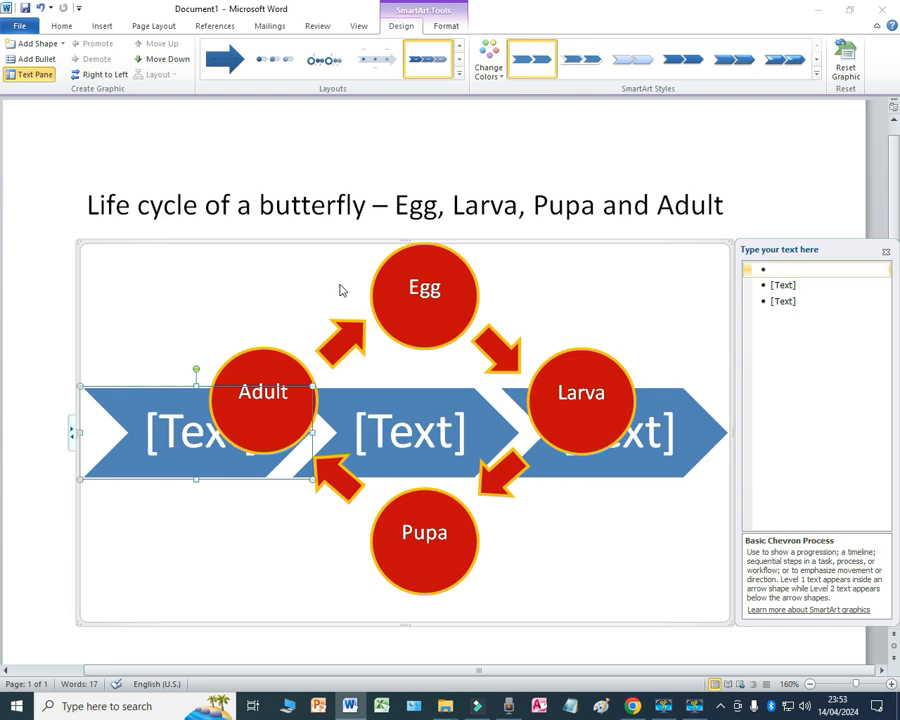
scroll(396, 289, down, 5)
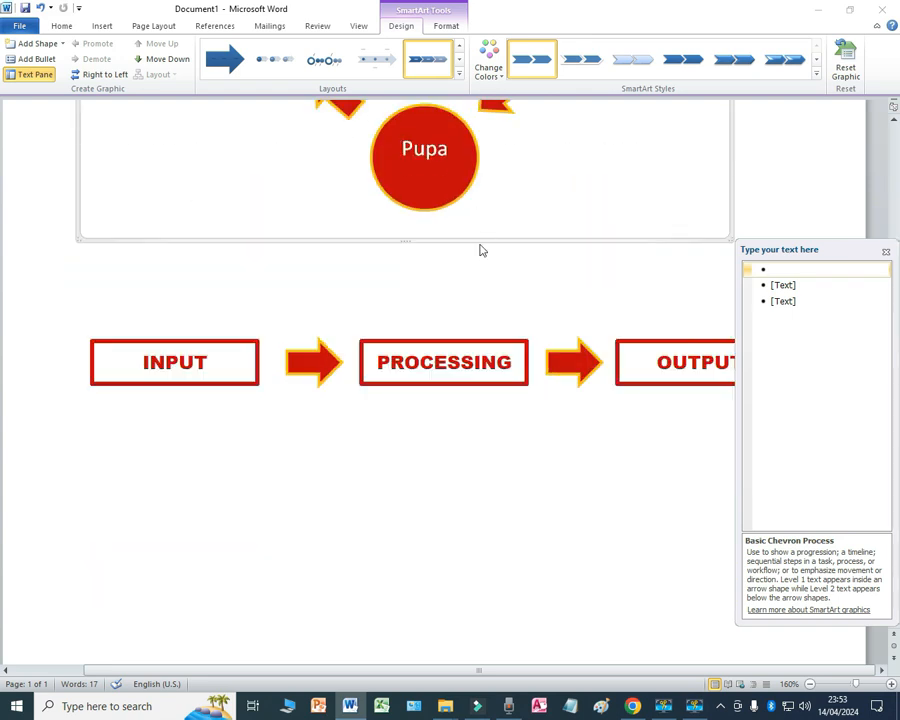
key(Delete)
scroll(446, 362, down, 10)
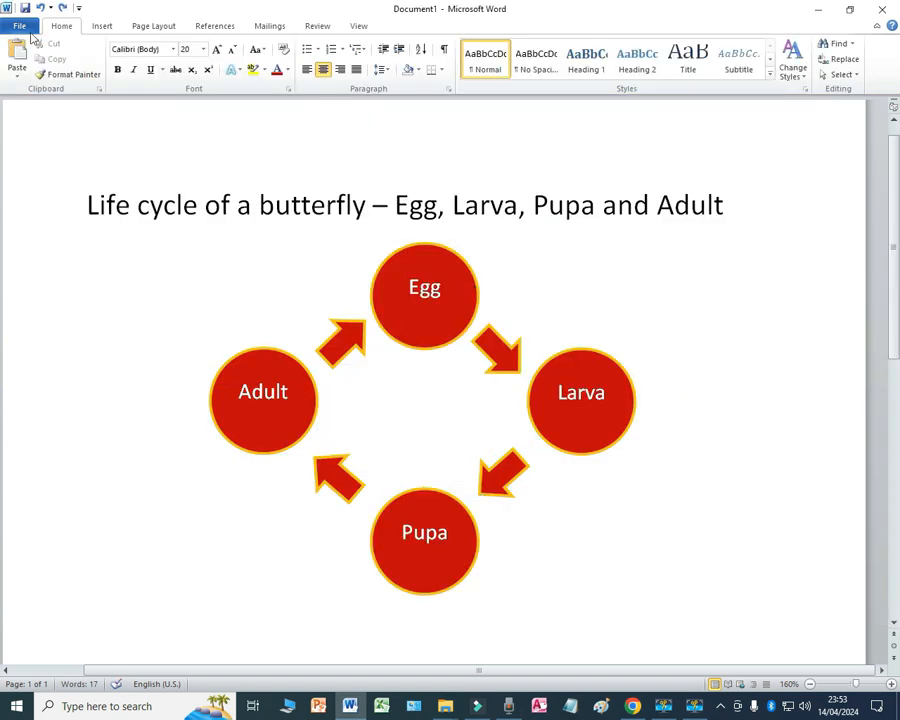
Step: Create a new blank document
click(12, 25)
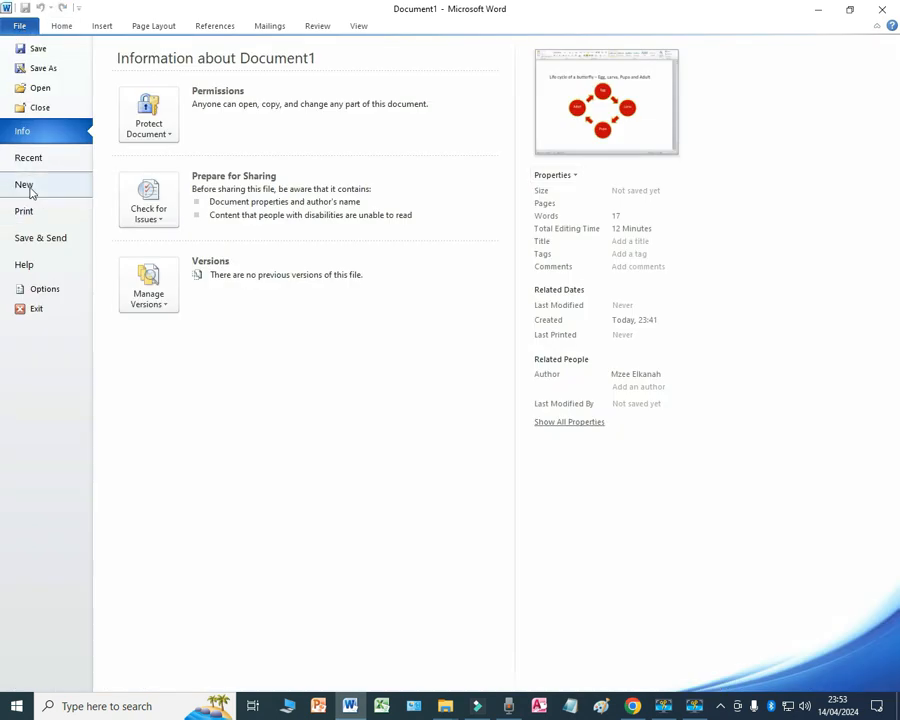
click(28, 187)
click(714, 362)
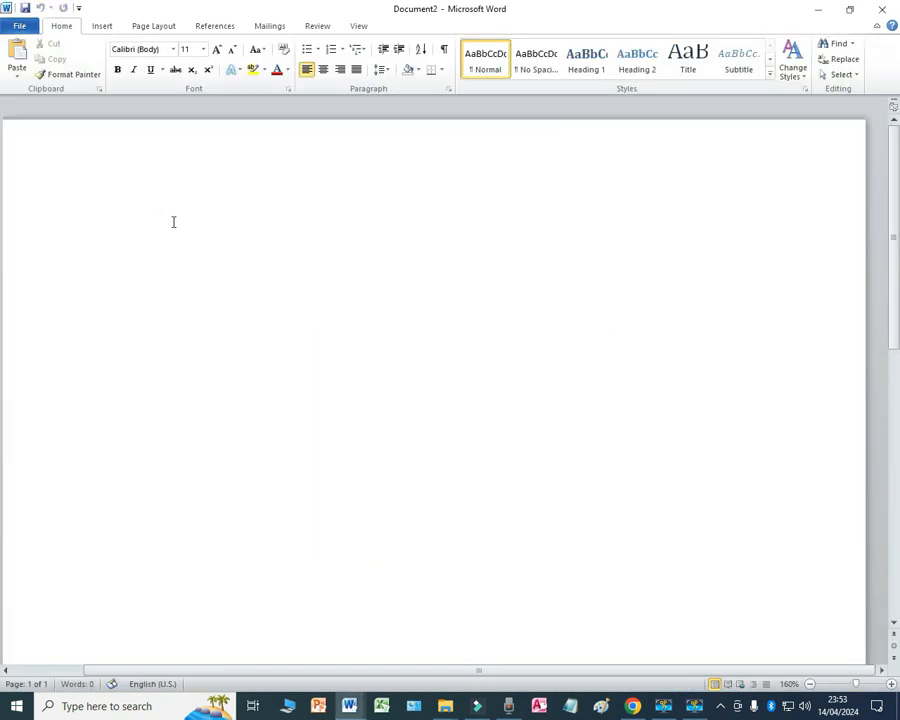
Step: Insert a Basic Cycle SmartArt graphic from the Cycle category into the blank document
click(102, 27)
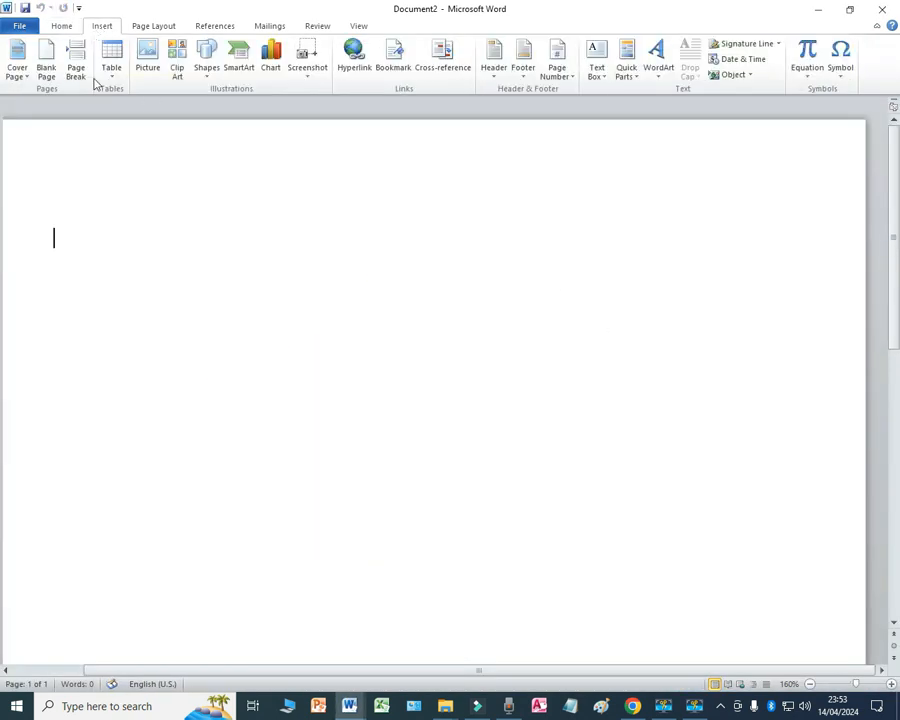
click(241, 68)
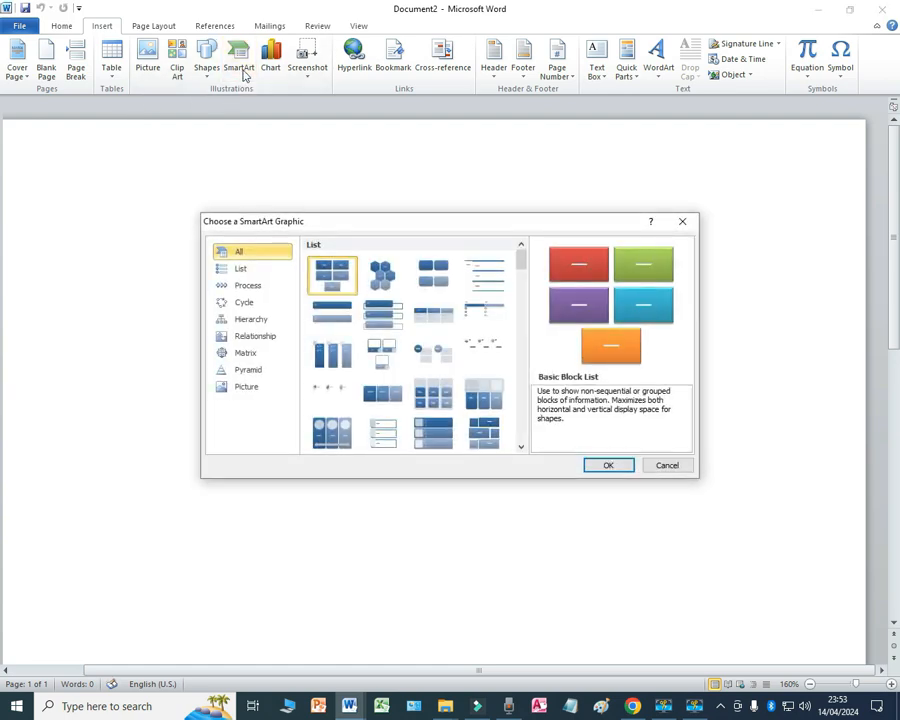
click(242, 288)
click(246, 303)
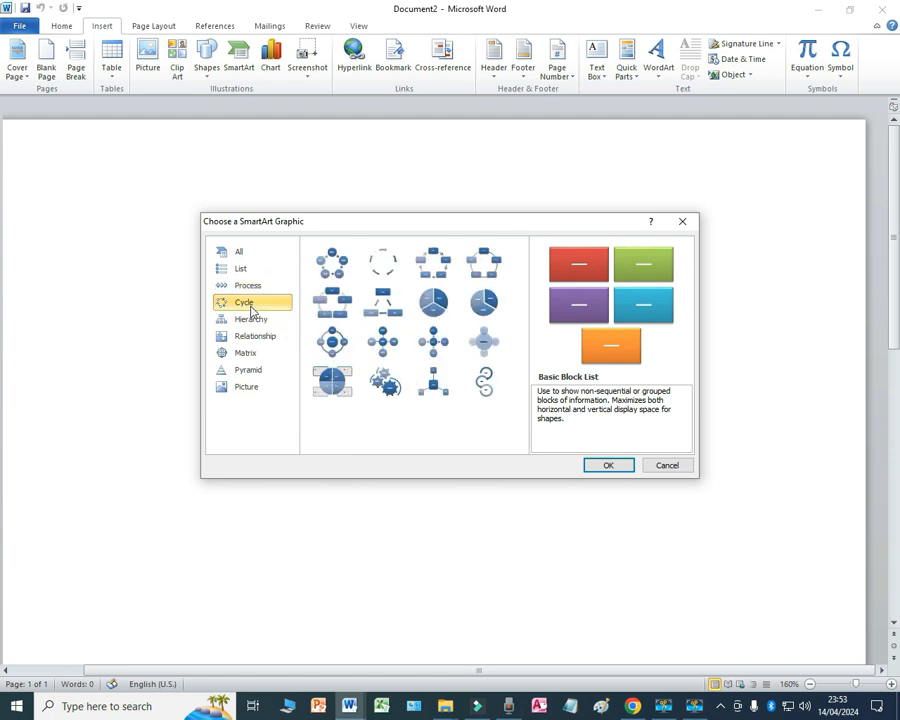
click(332, 262)
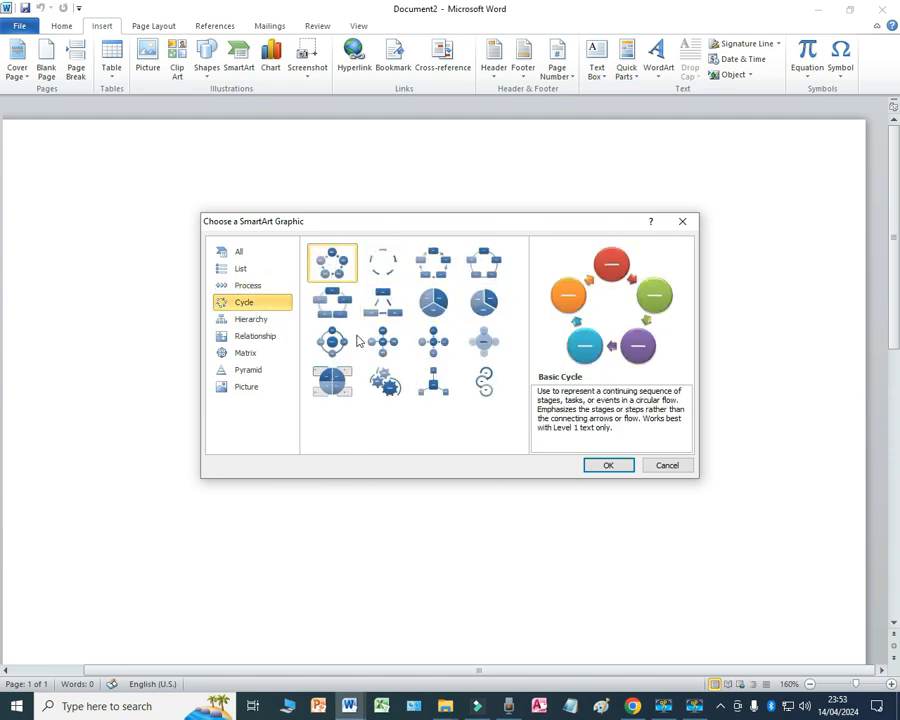
click(628, 466)
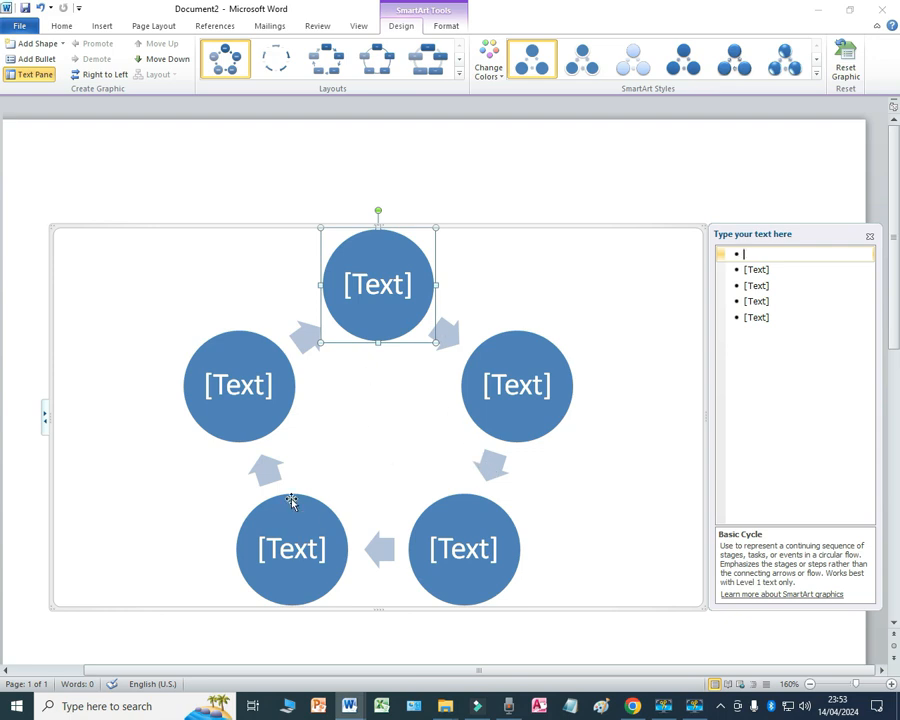
Step: Remove the fifth circle from the cycle graphic and label the fourth one "Adult"
click(772, 317)
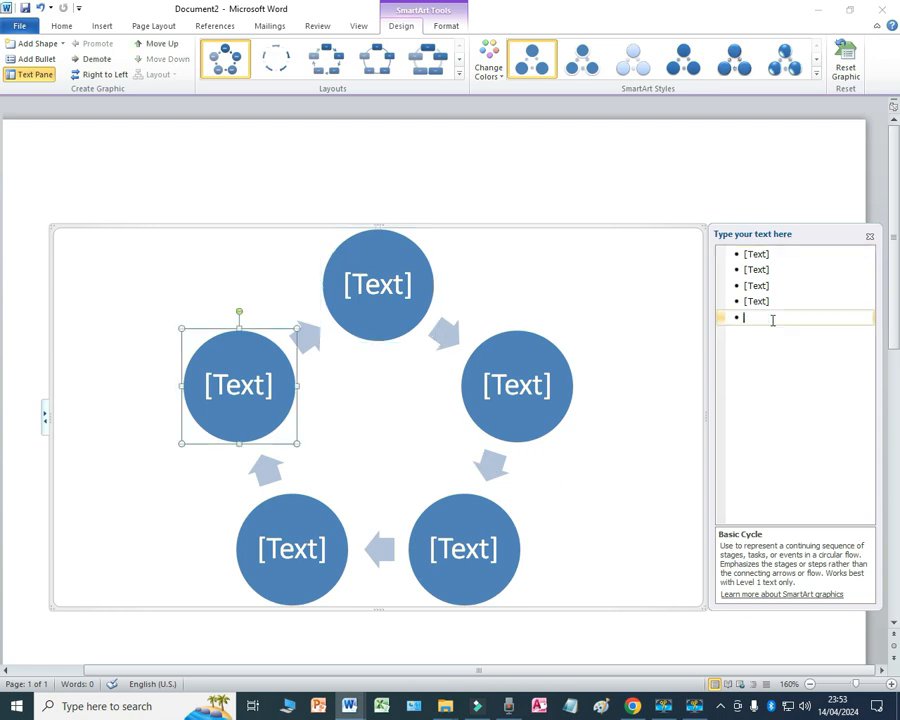
key(BackSpace)
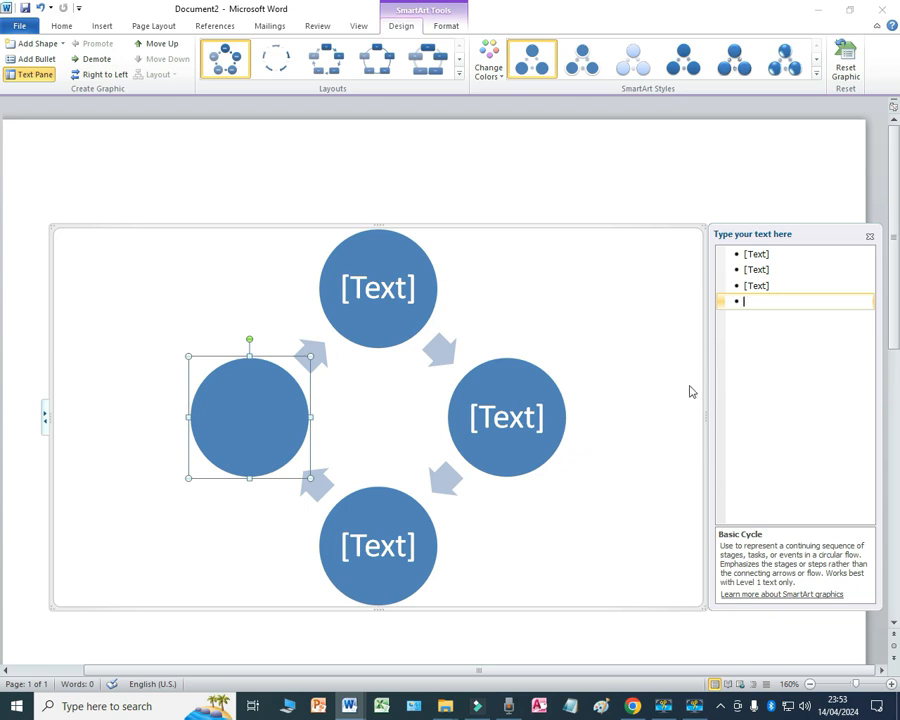
text(aDU)
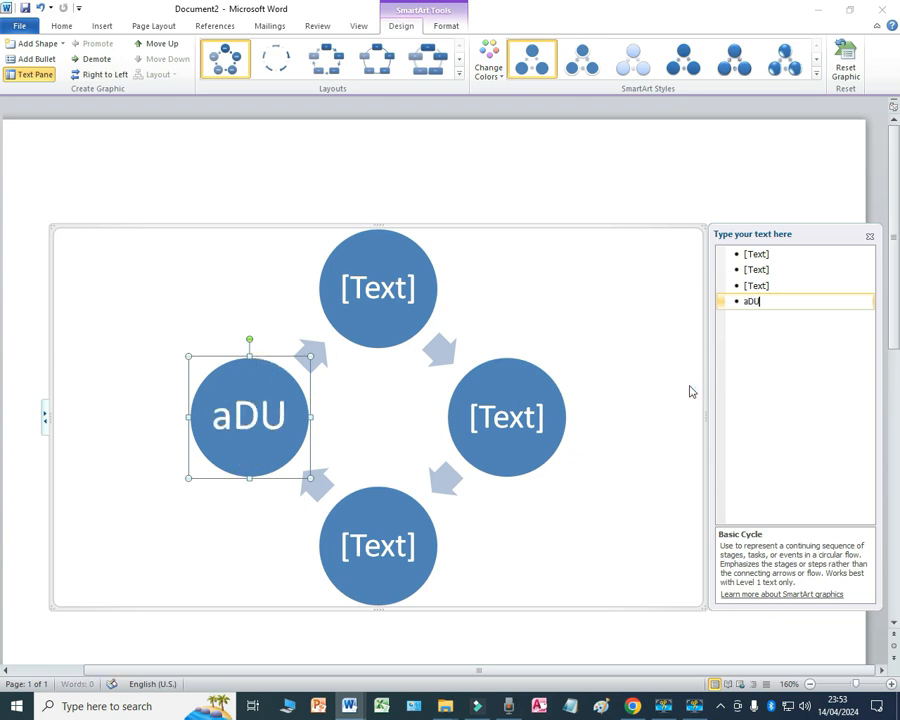
key(BackSpace)
key(BackSpace)
key(BackSpace)
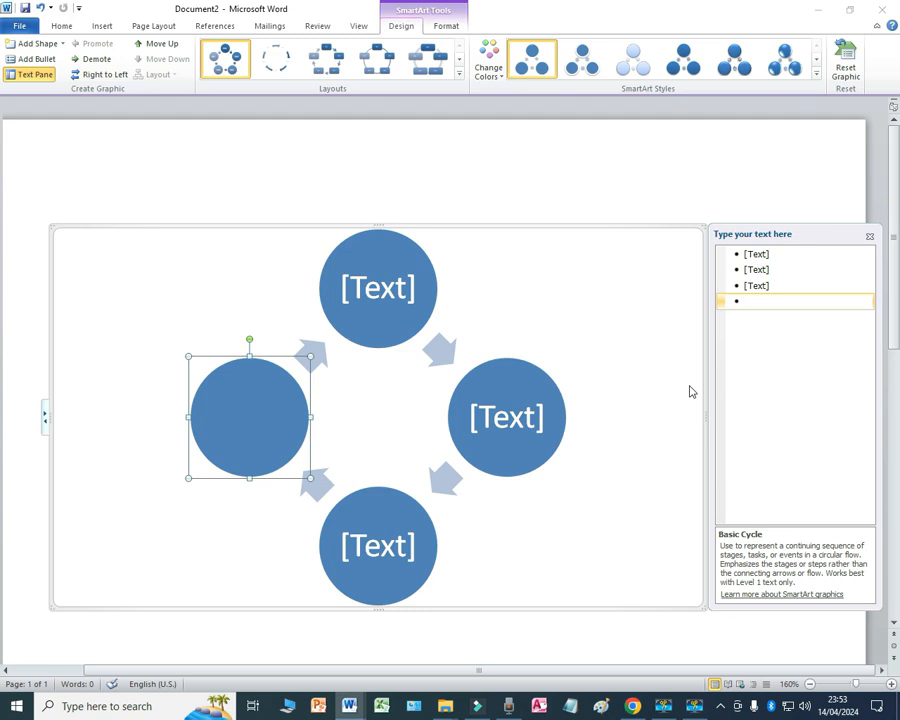
text(Adult)
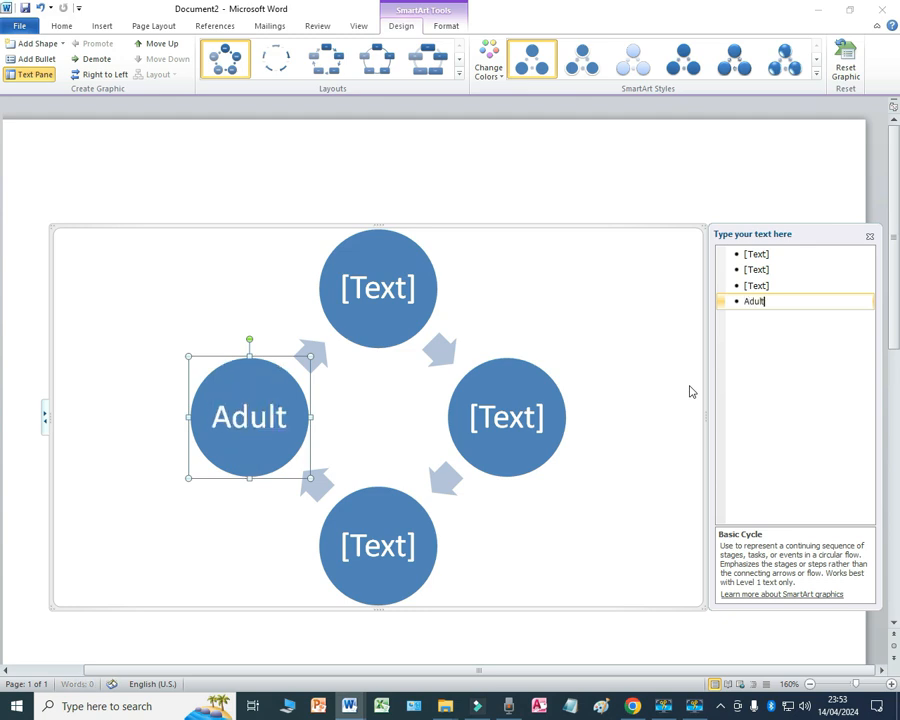
Step: Label the third, second and first circles of the cycle "Pupa", "Larva" and "Egg"
click(769, 285)
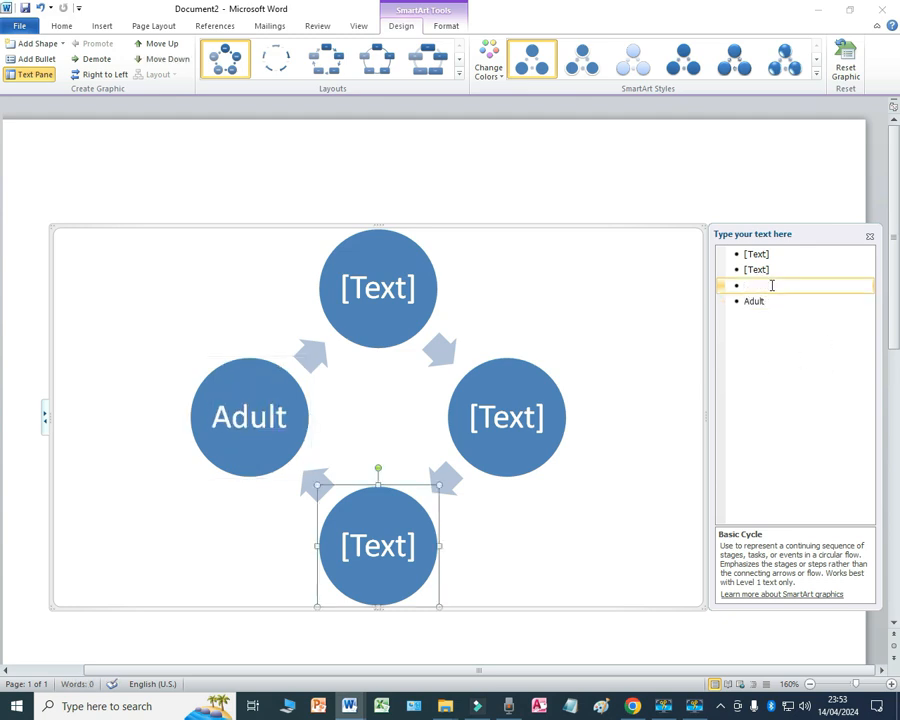
text(Pupa)
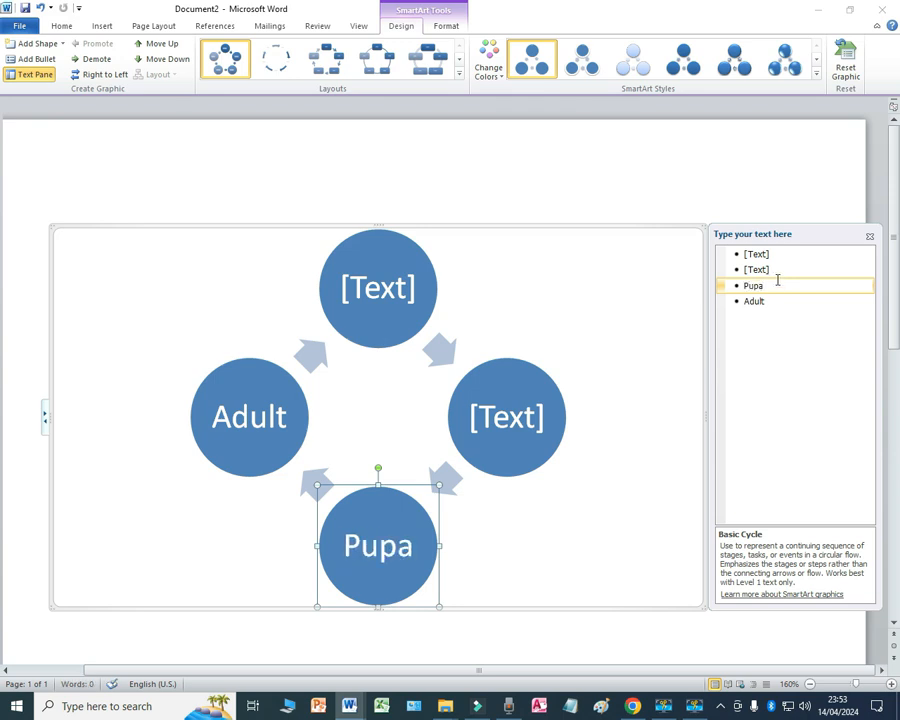
click(781, 271)
text(Larva)
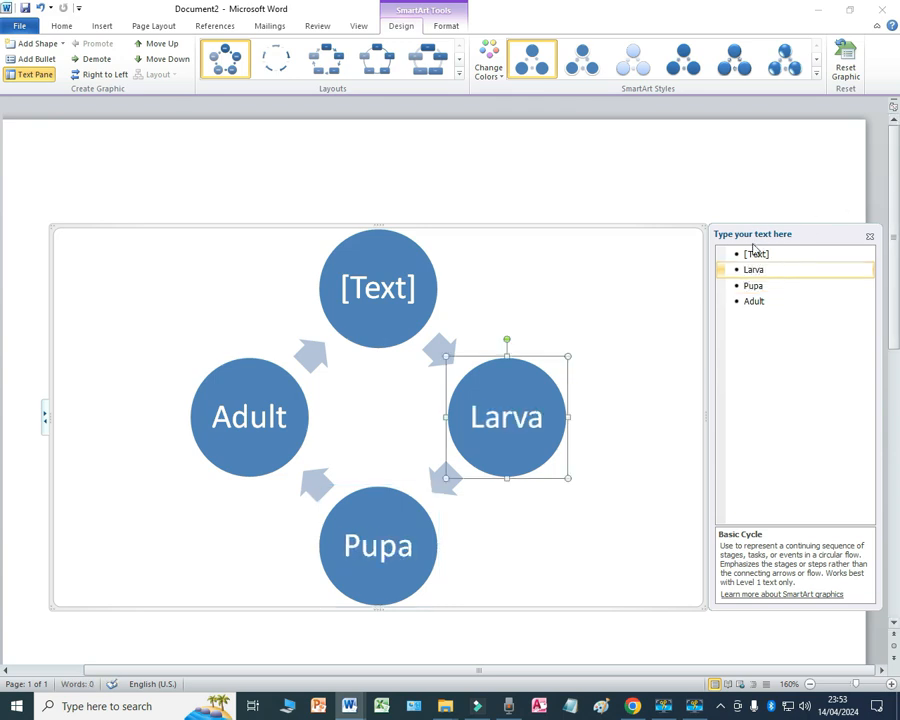
click(757, 253)
text(Egg)
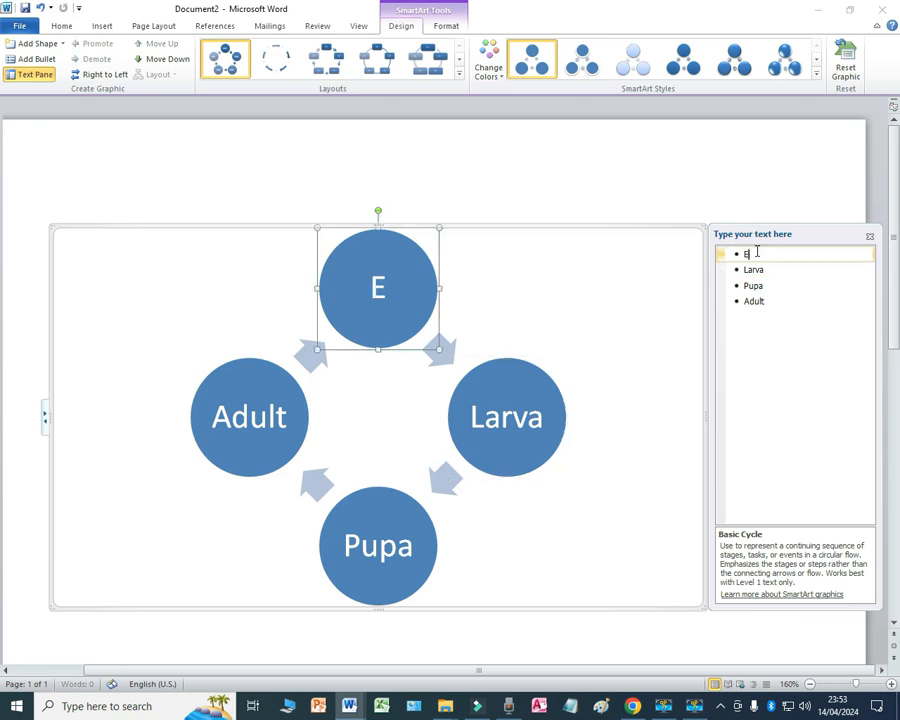
Step: Close the SmartArt text pane and delete the whole cycle graphic from the document
click(666, 228)
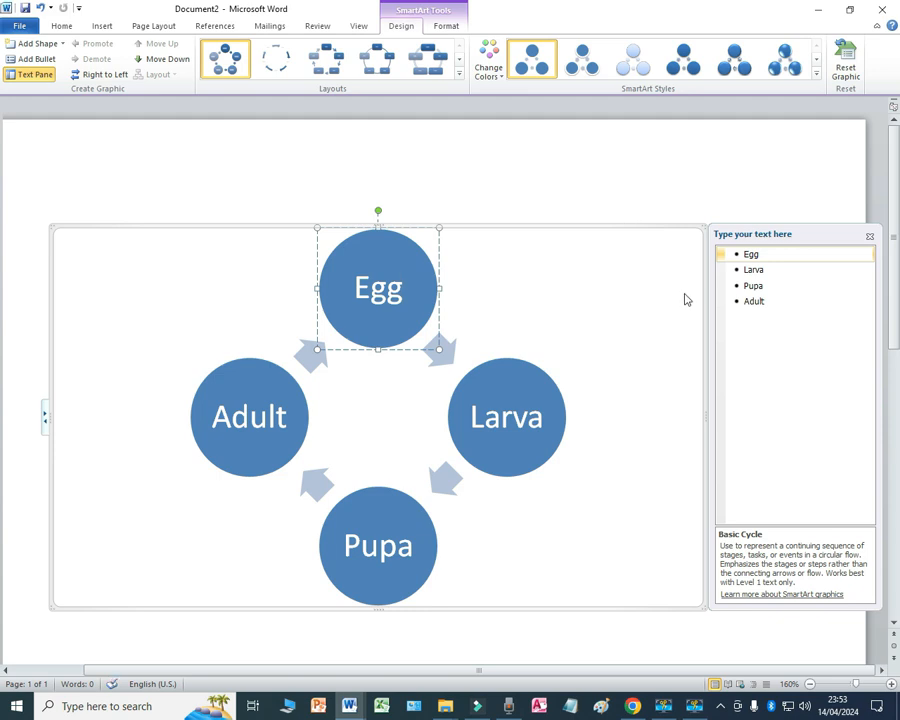
click(872, 238)
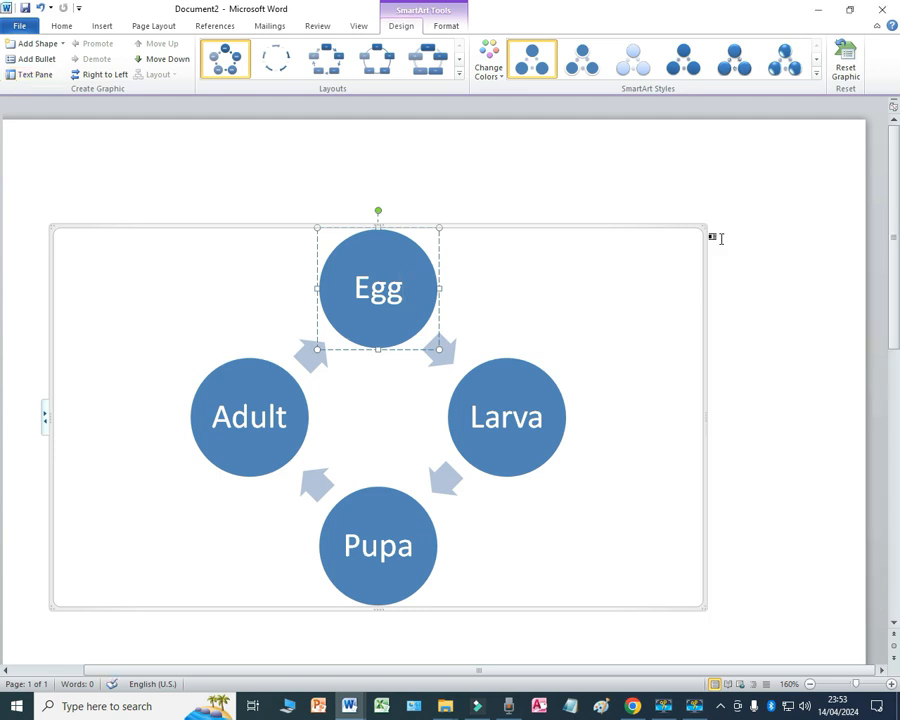
key(Delete)
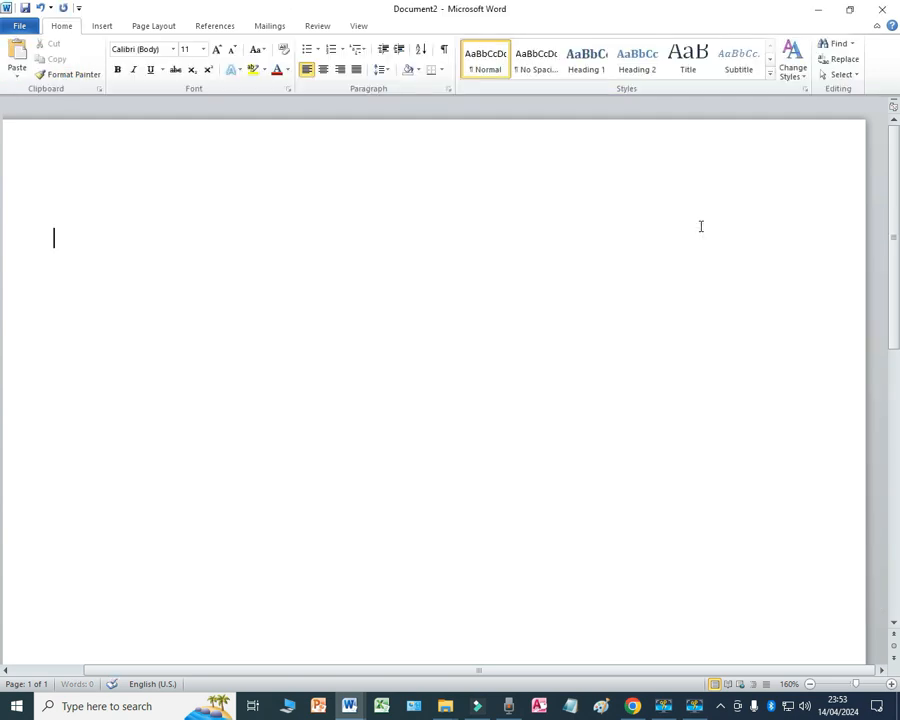
Step: Insert a Basic Chevron Process SmartArt graphic from the Process category into the empty document
click(104, 27)
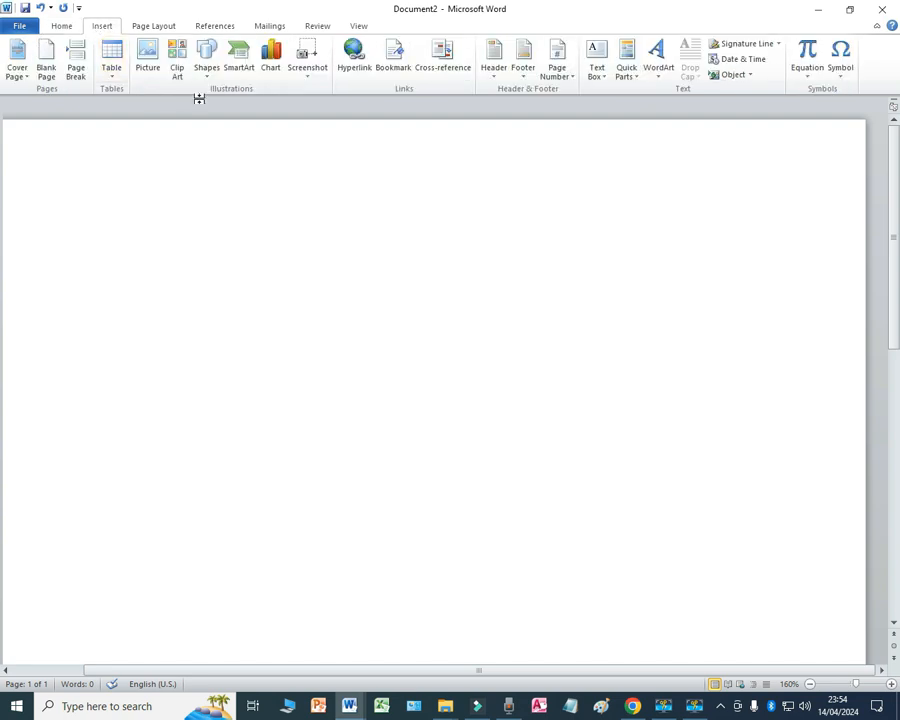
click(245, 68)
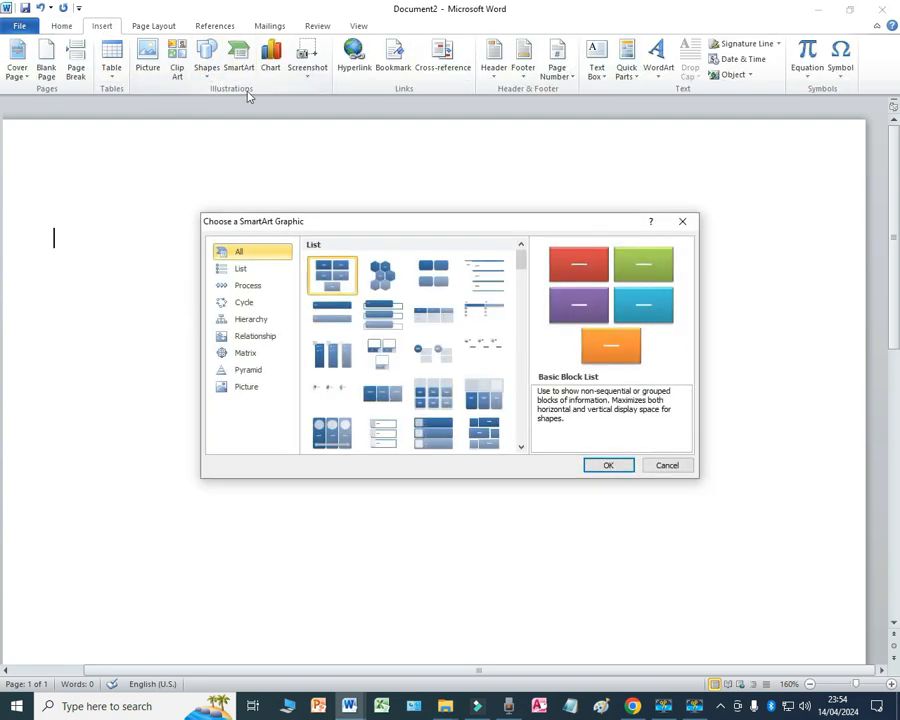
click(246, 287)
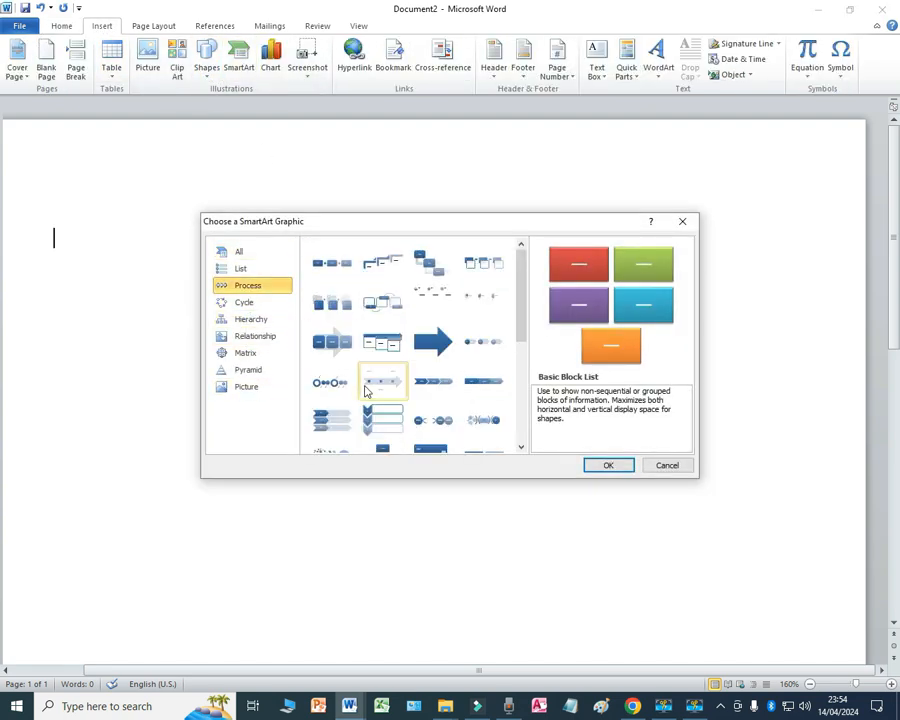
click(436, 382)
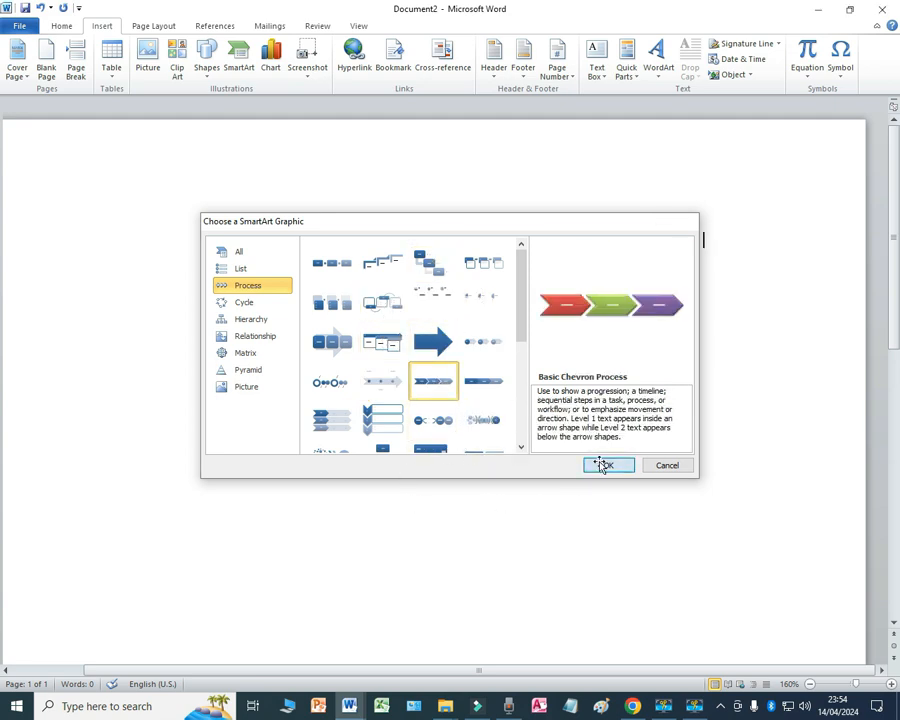
click(600, 464)
Step: Label the three chevrons "Input", "Processing" and "Output" in order, and leave the graphic
click(155, 420)
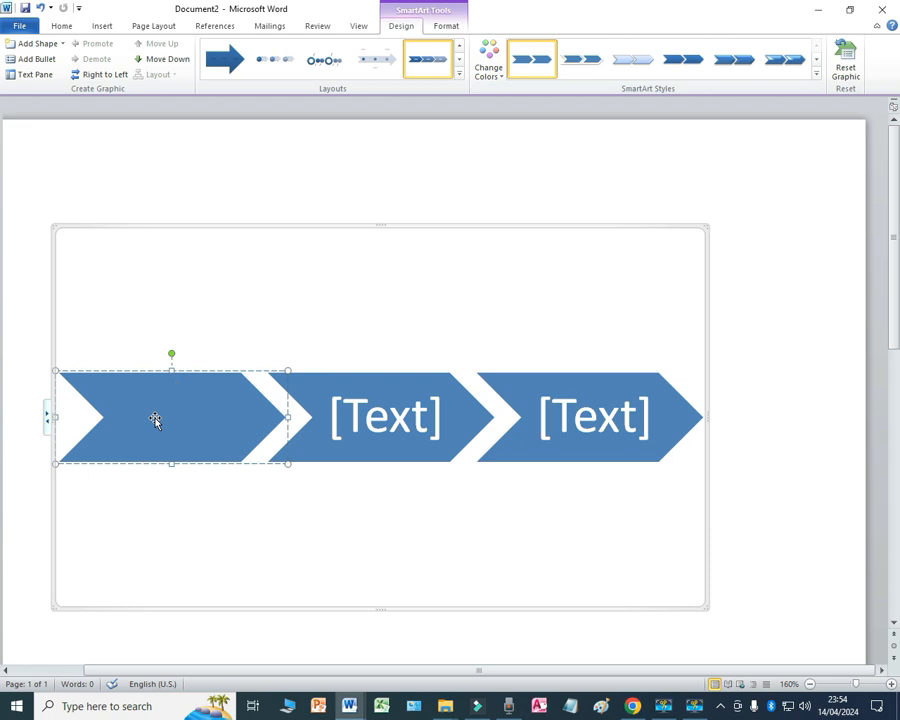
text(Input)
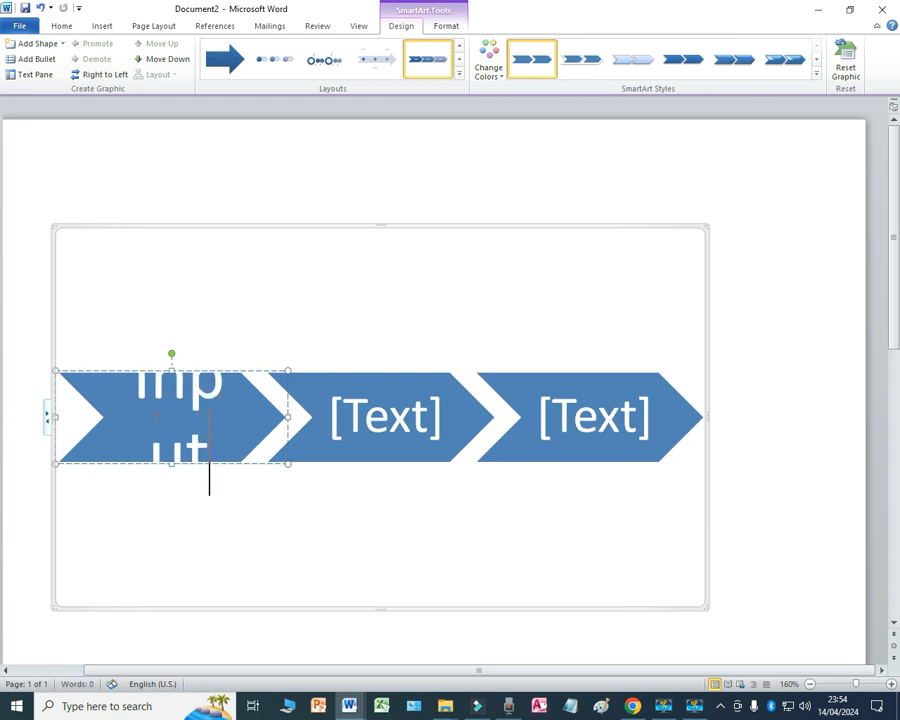
click(344, 419)
text(Processin)
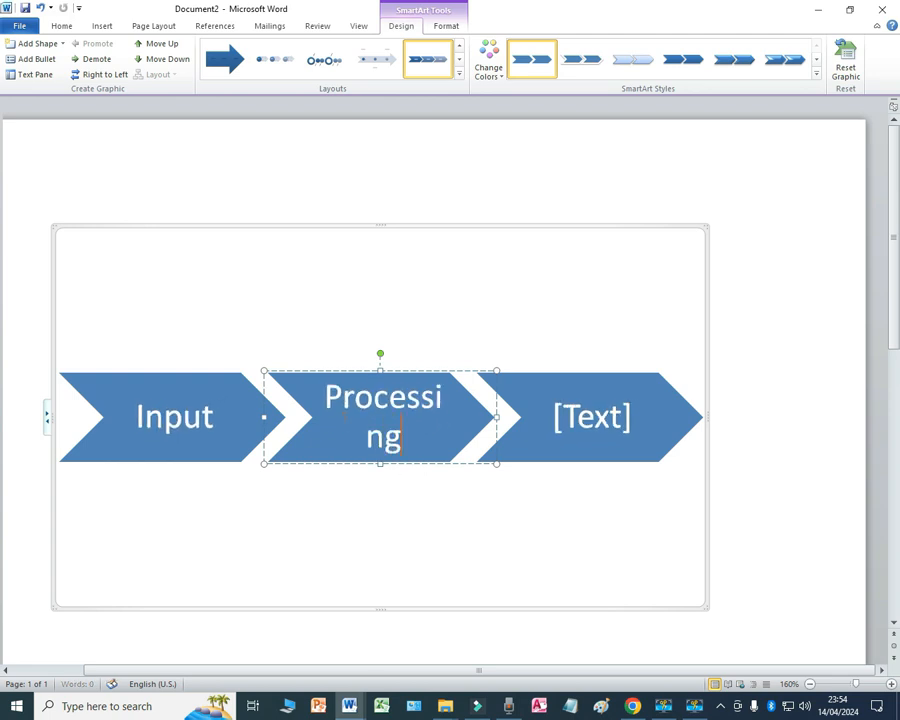
text(g)
click(584, 421)
text(Output)
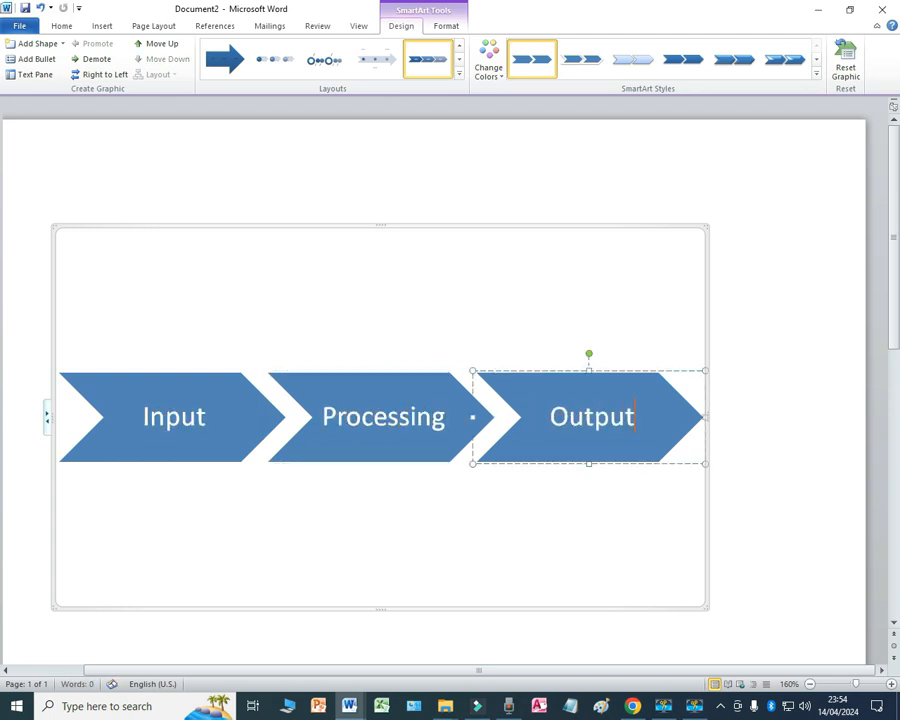
click(715, 476)
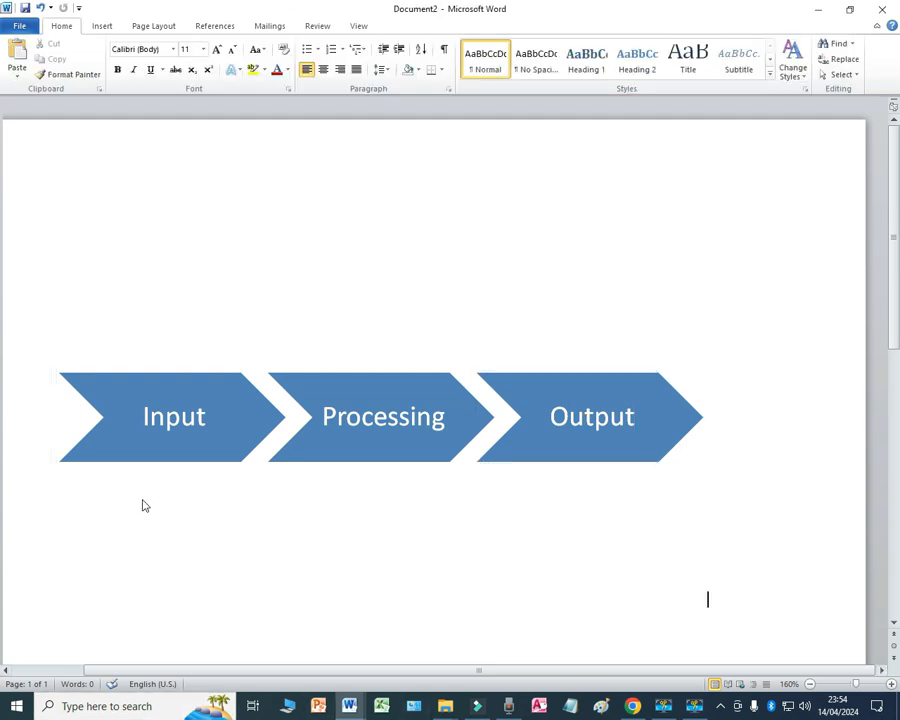
Step: Select the Input, Processing and Output chevrons together
click(136, 458)
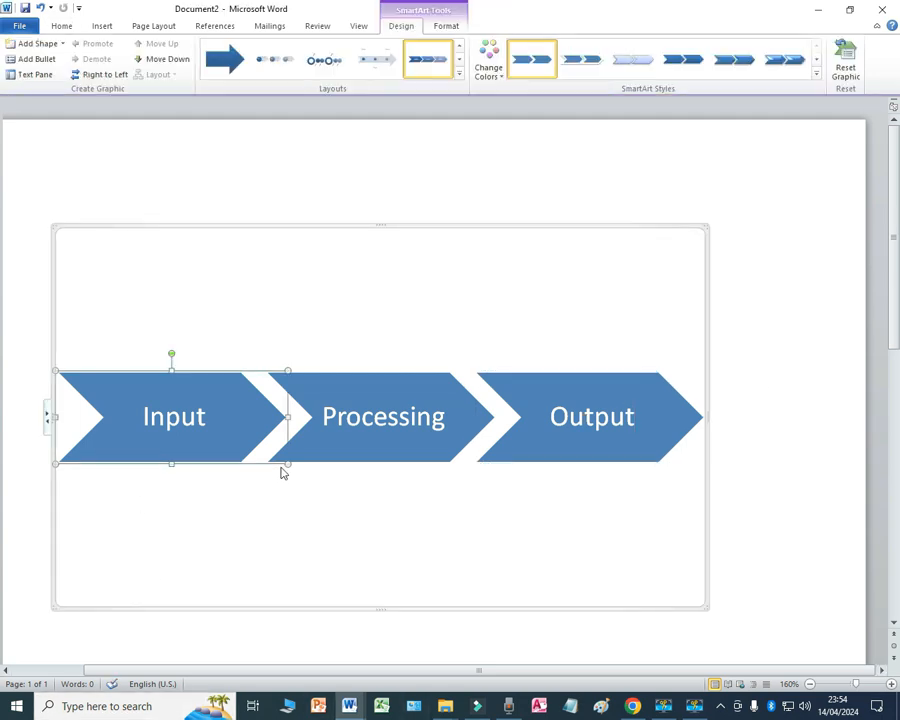
shift+click(311, 456)
shift+click(516, 460)
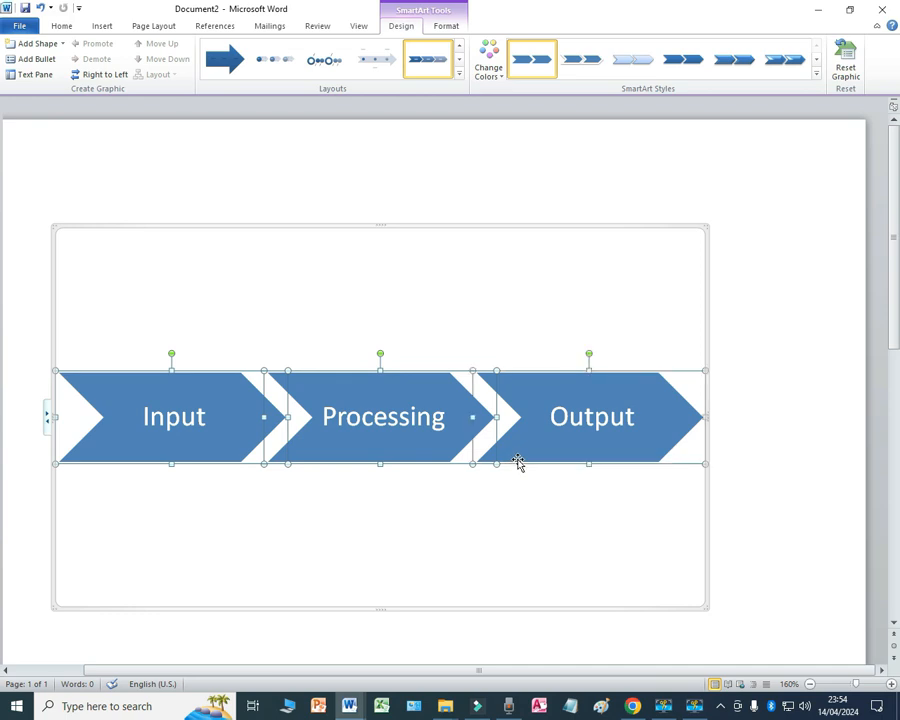
right_click(555, 455)
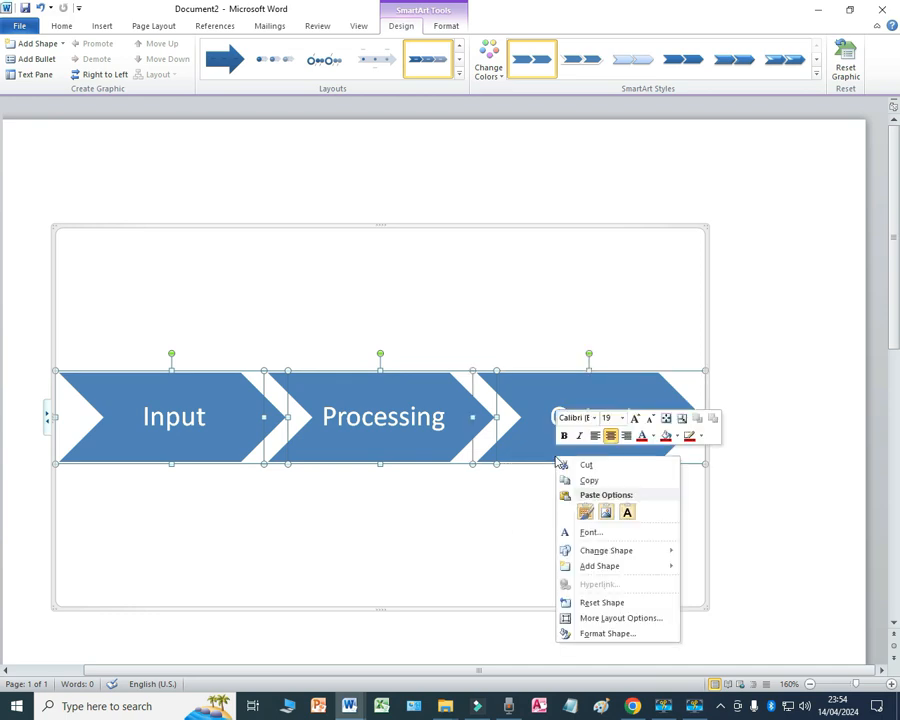
click(597, 634)
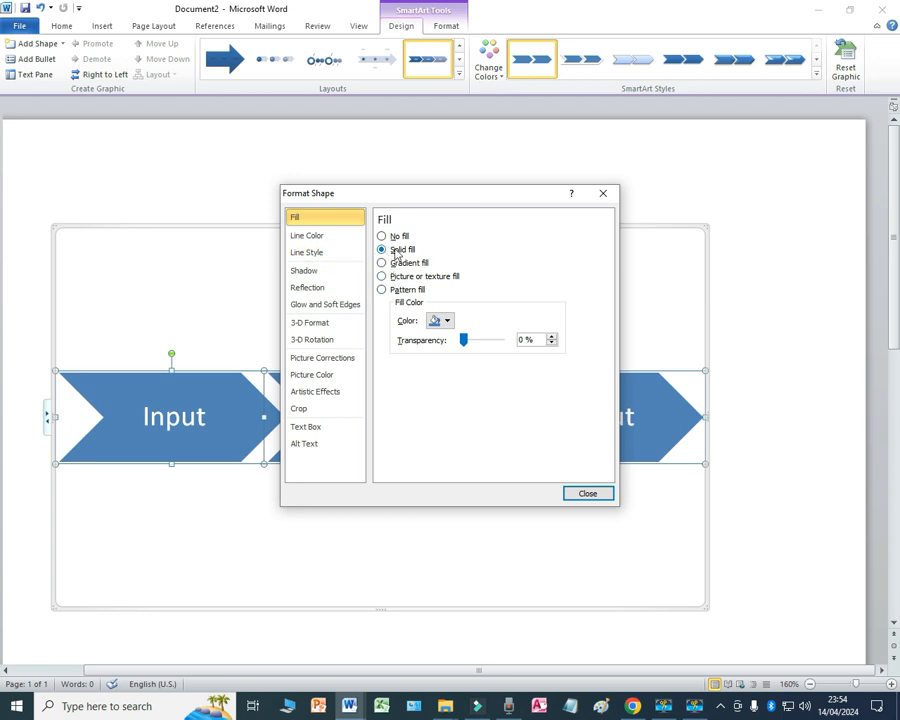
click(447, 321)
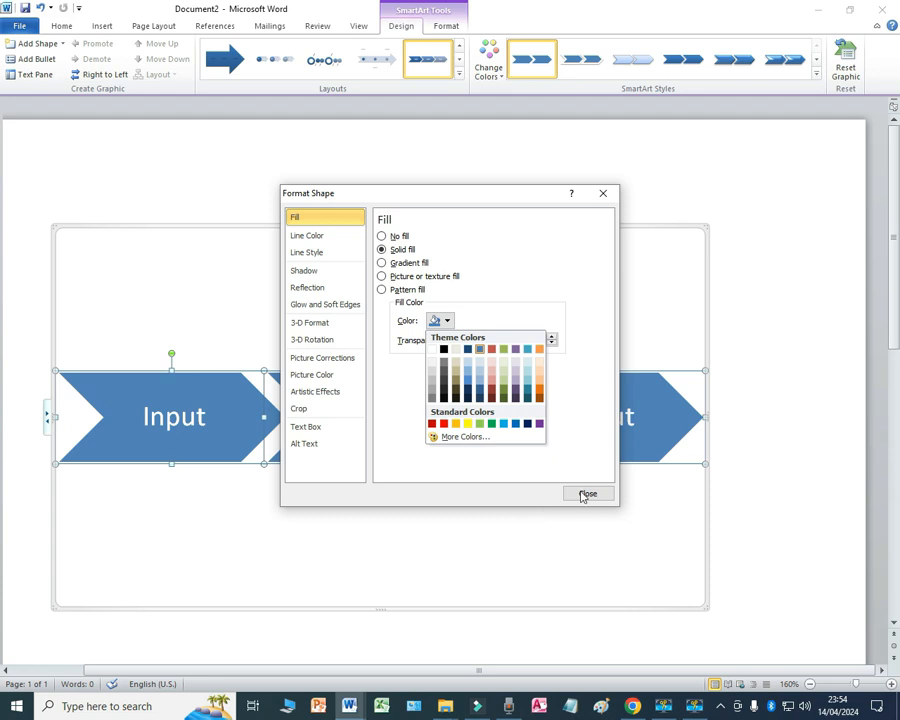
click(587, 495)
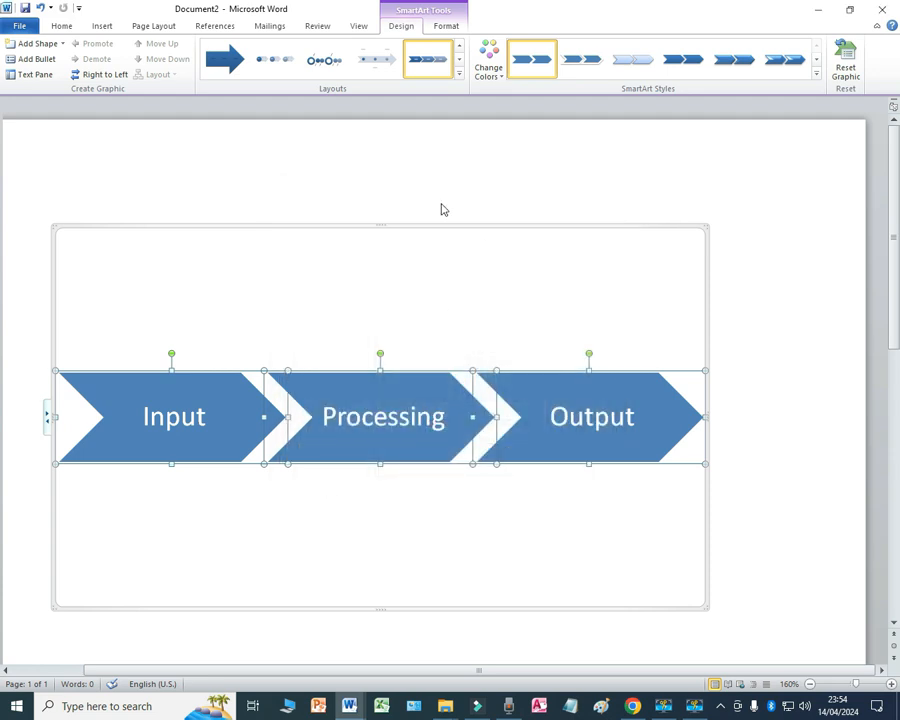
Step: Fill the three selected chevrons with solid dark red from the standard colors, and deselect the graphic
right_click(416, 447)
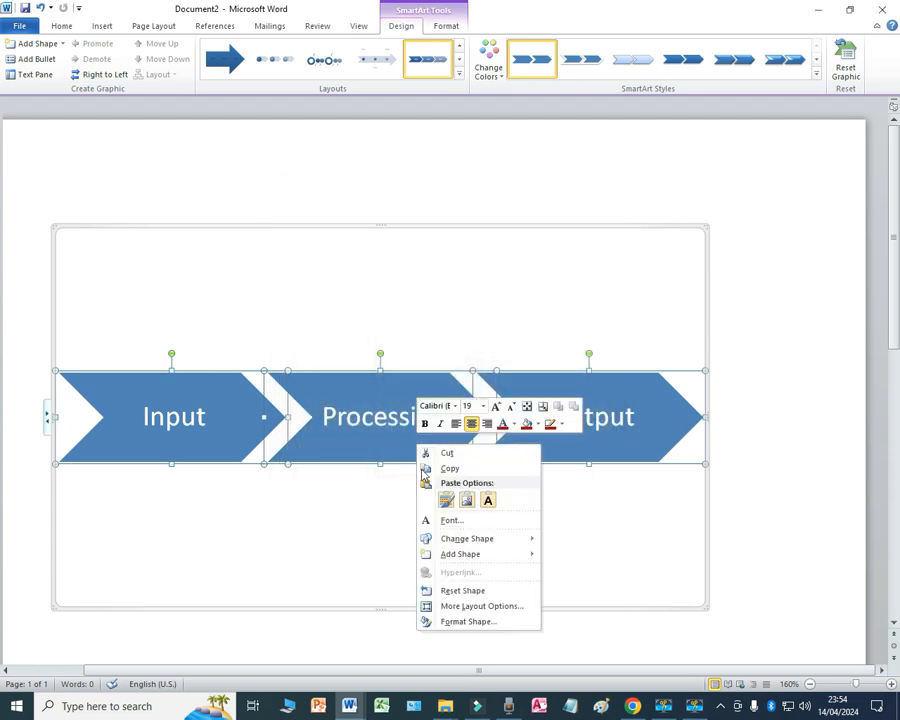
click(468, 621)
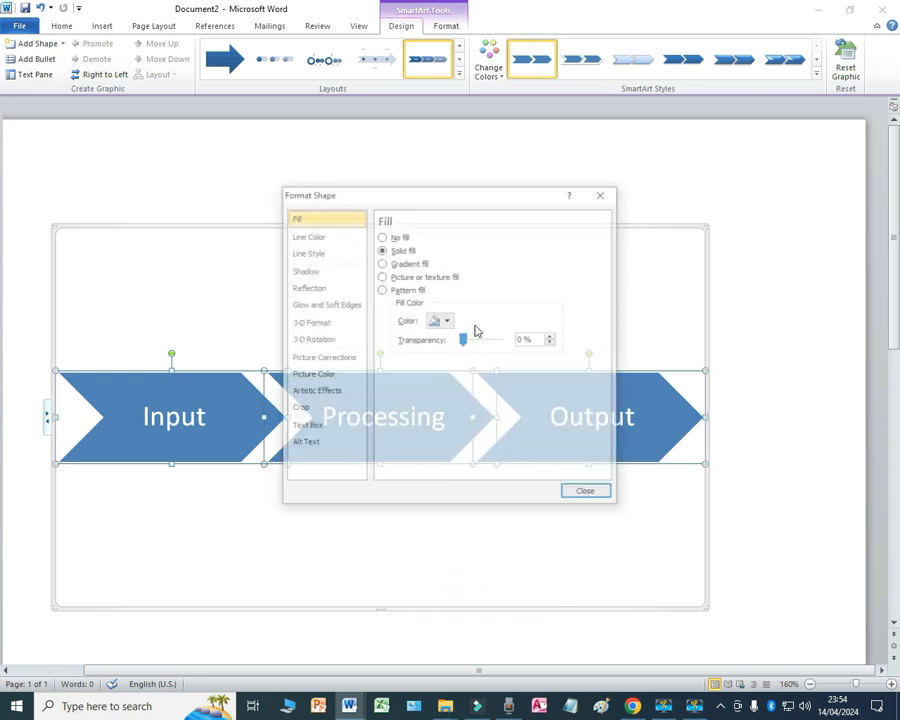
click(438, 320)
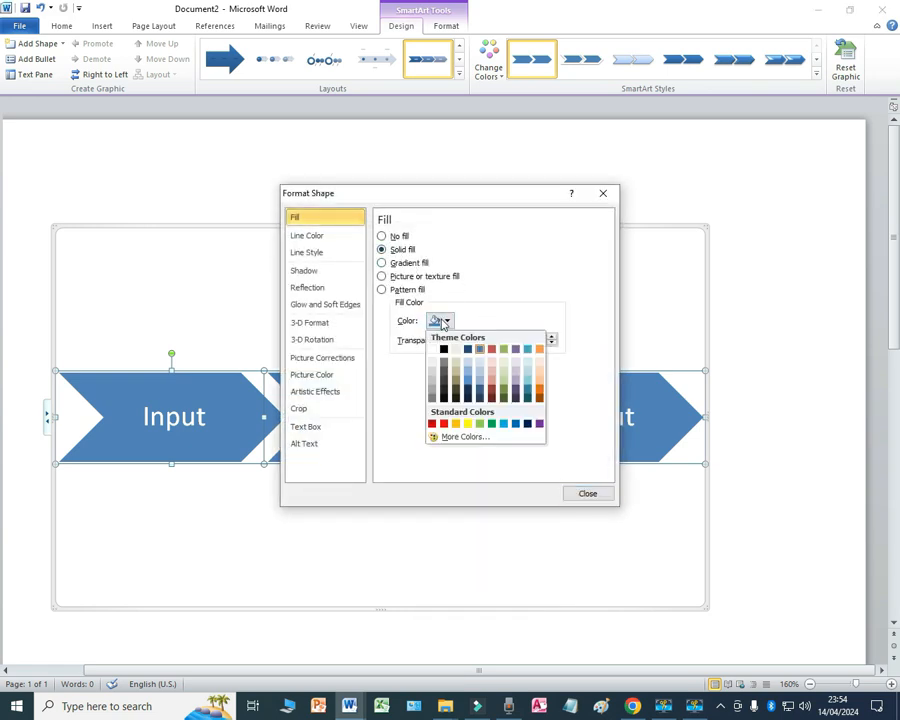
click(432, 424)
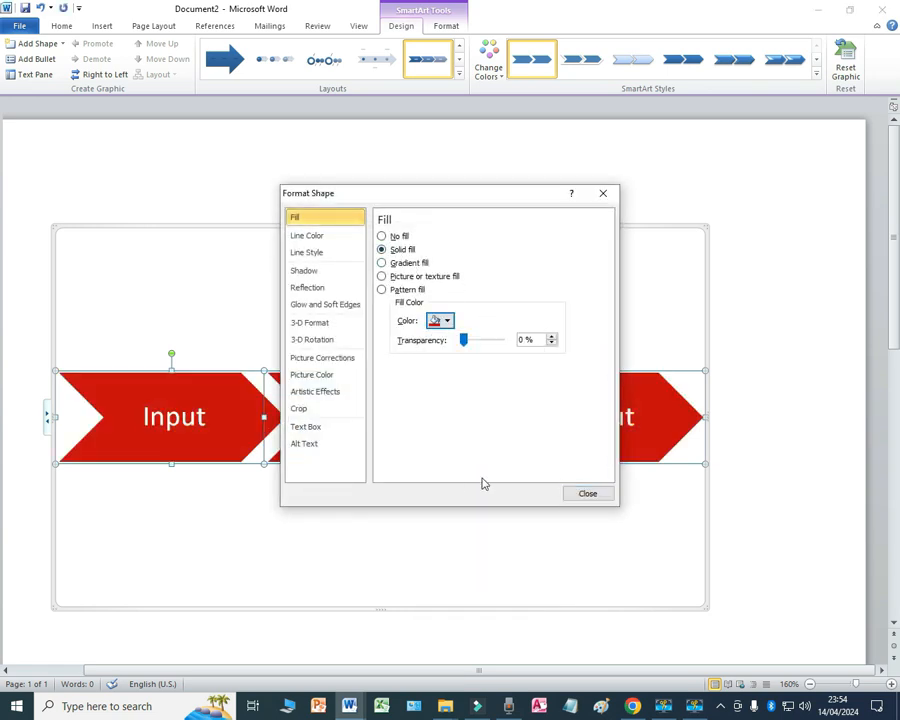
click(587, 491)
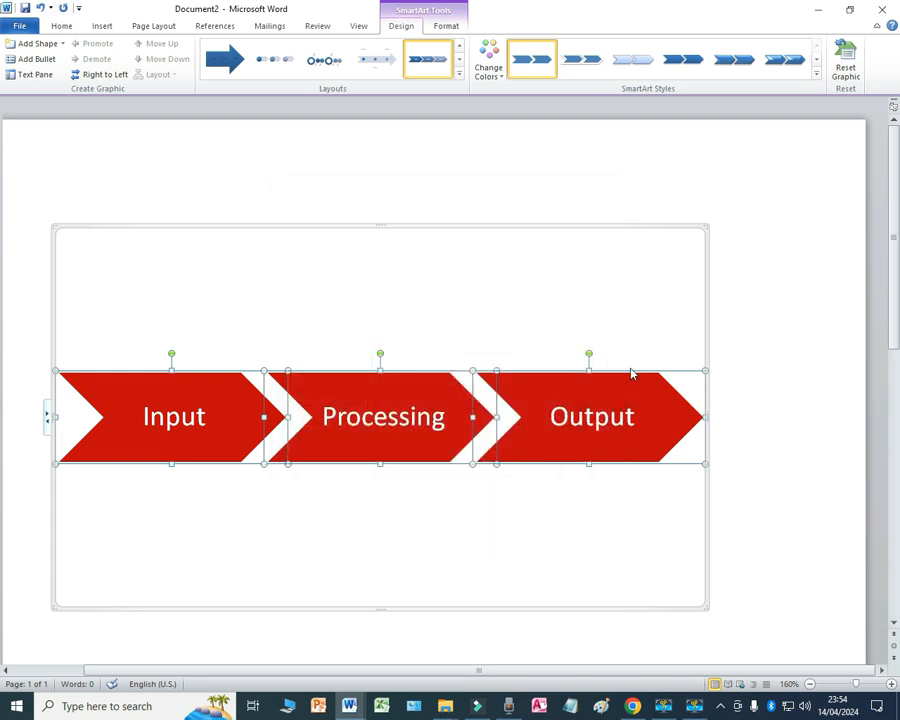
click(752, 408)
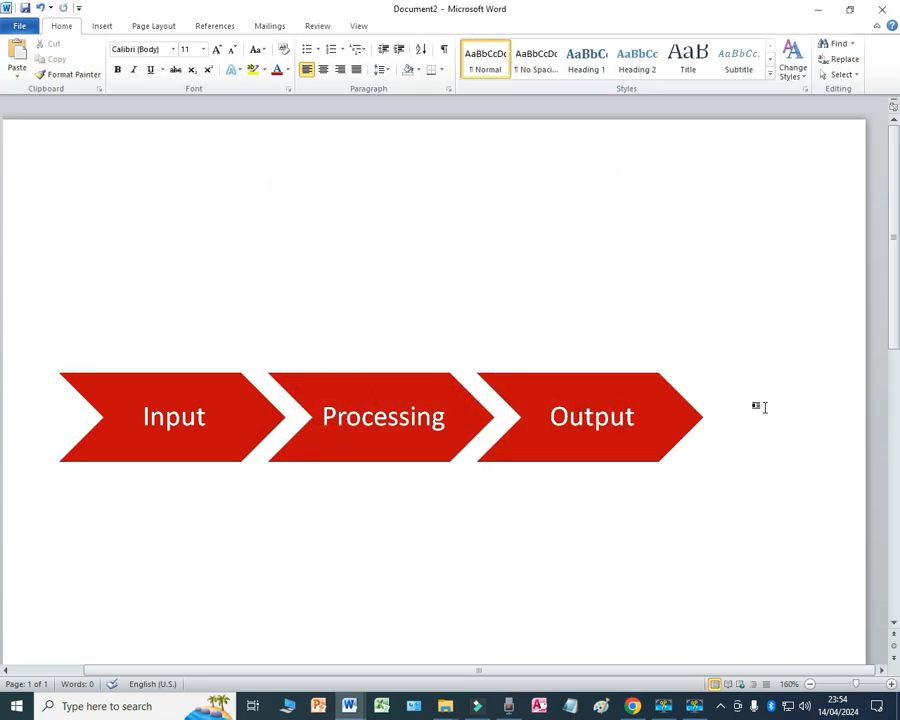
Step: Try to move the whole chevron graphic by its frame
click(185, 378)
drag(271, 228, 419, 262)
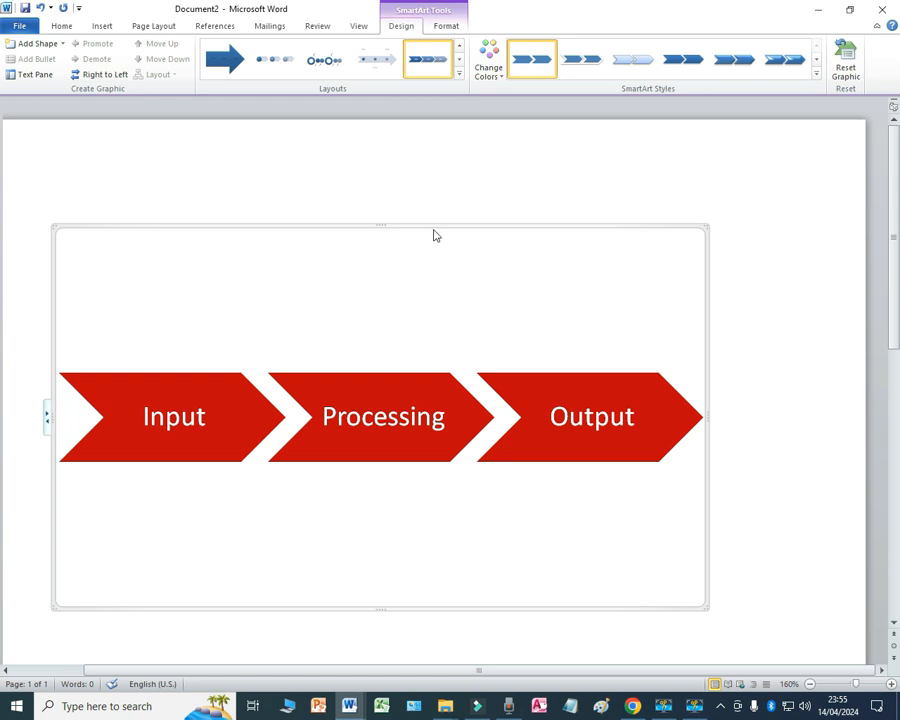
right_click(435, 235)
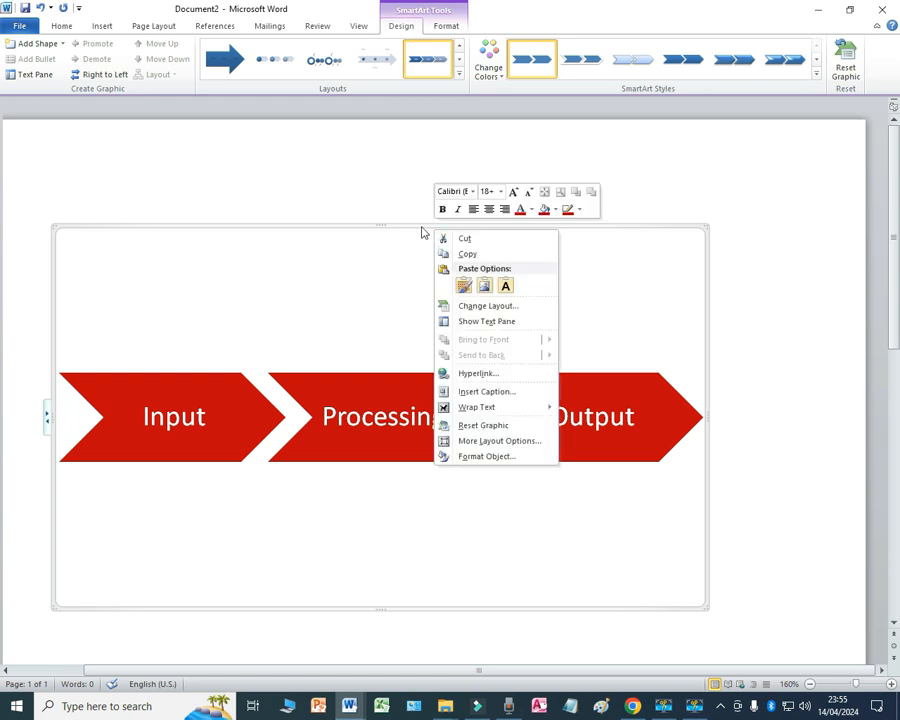
click(396, 175)
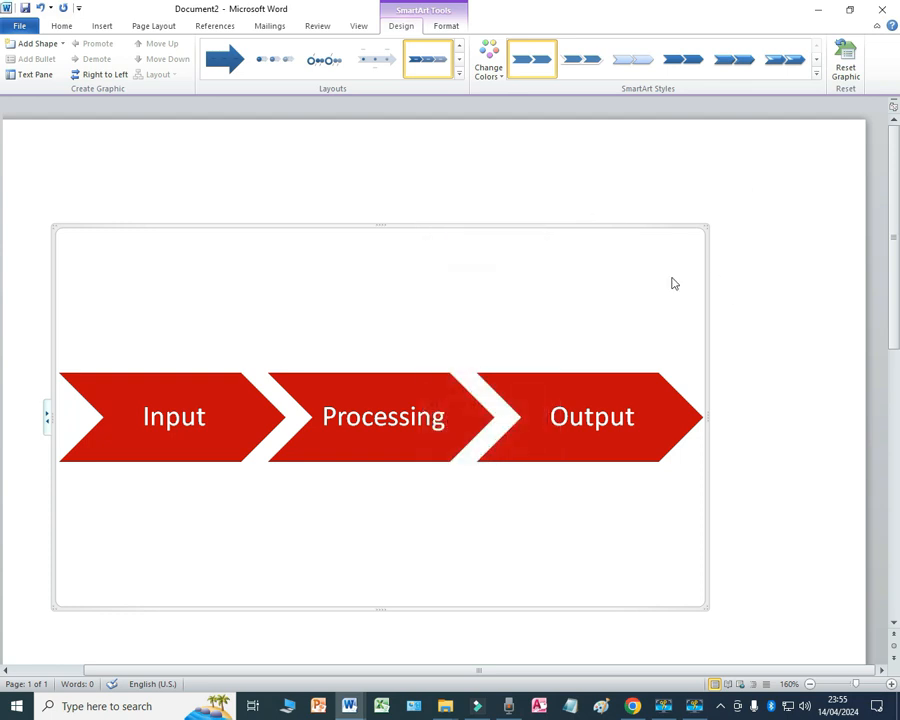
click(582, 400)
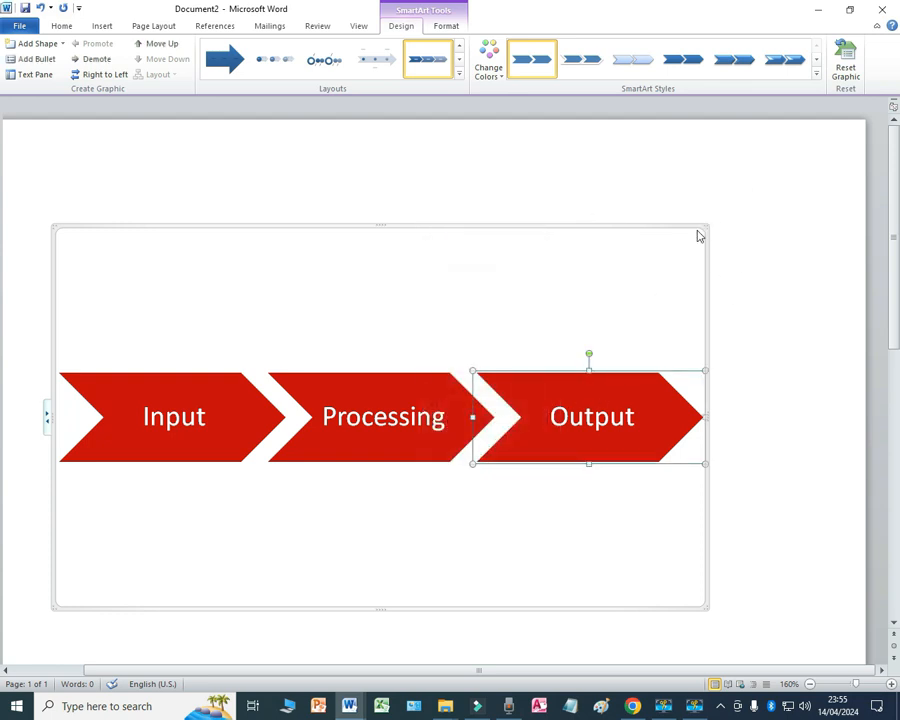
Step: Set the chevron graphic's text wrapping to Tight and move the whole graphic slightly to the right and up on the page
click(696, 227)
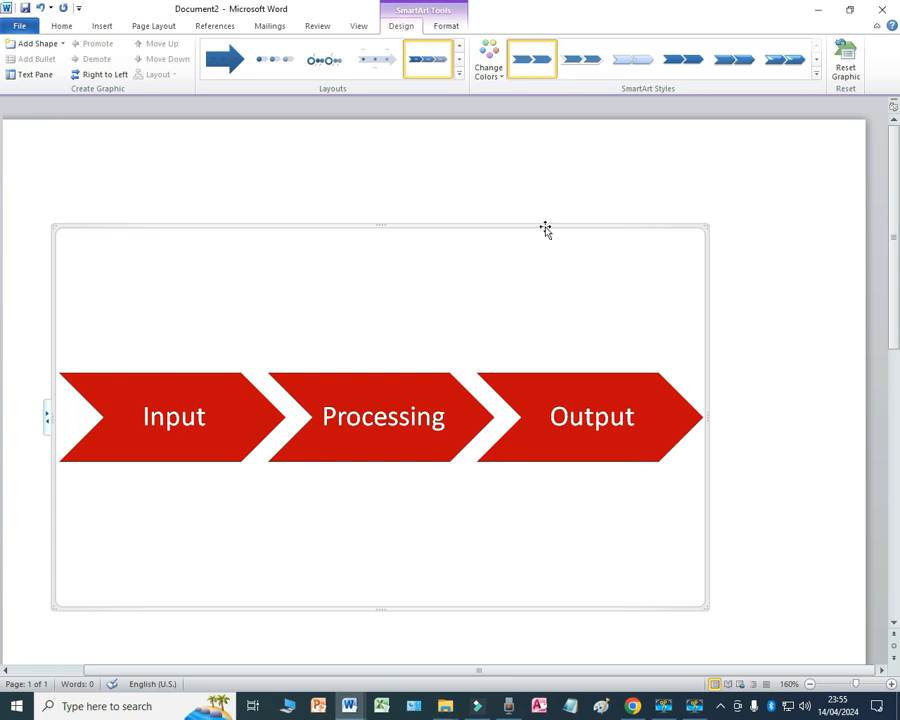
right_click(545, 229)
mouse_move(599, 410)
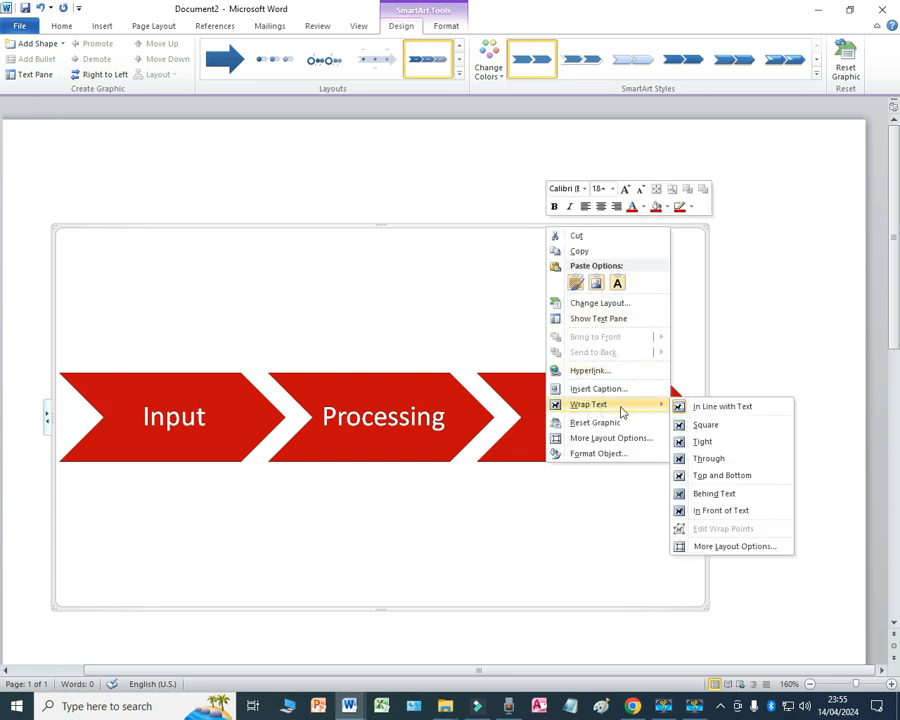
click(702, 441)
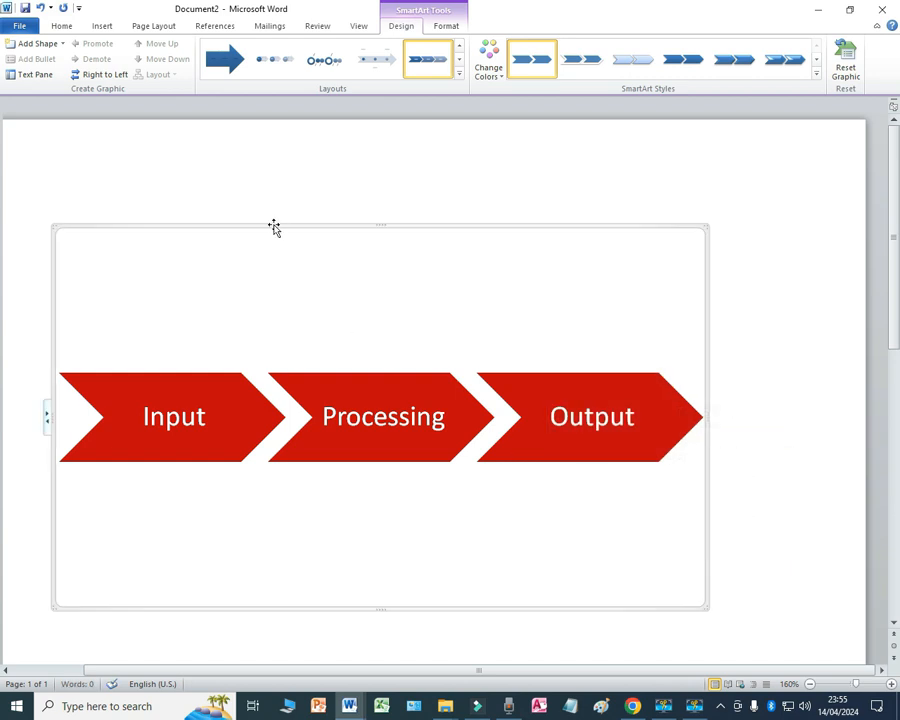
drag(273, 227, 345, 224)
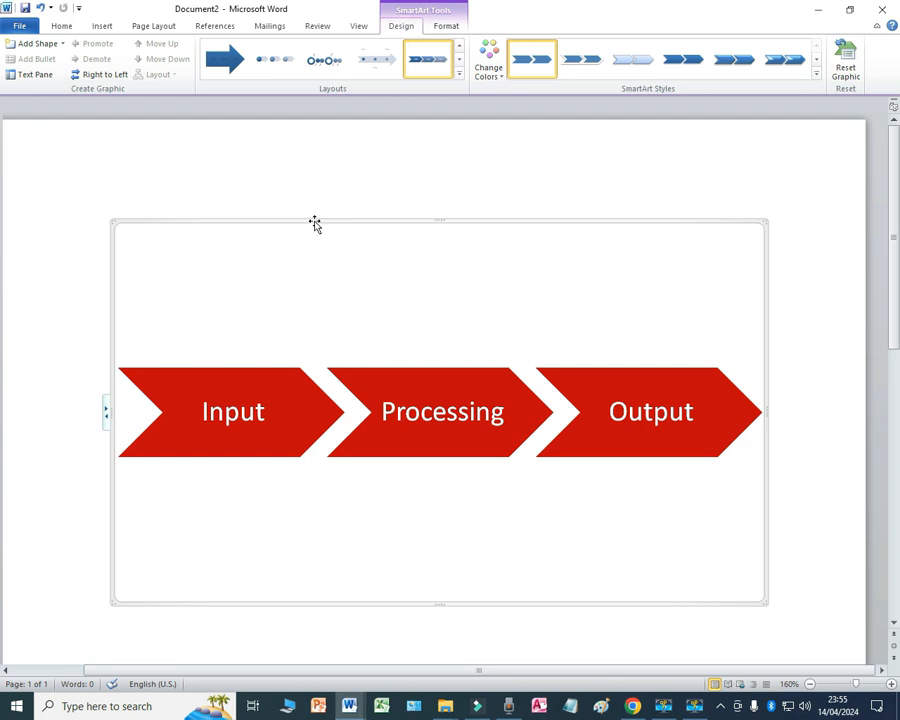
Step: Delete the chevron graphic and draw a circle about 5.87 cm high and 6.02 cm wide in the upper middle of the page
key(Delete)
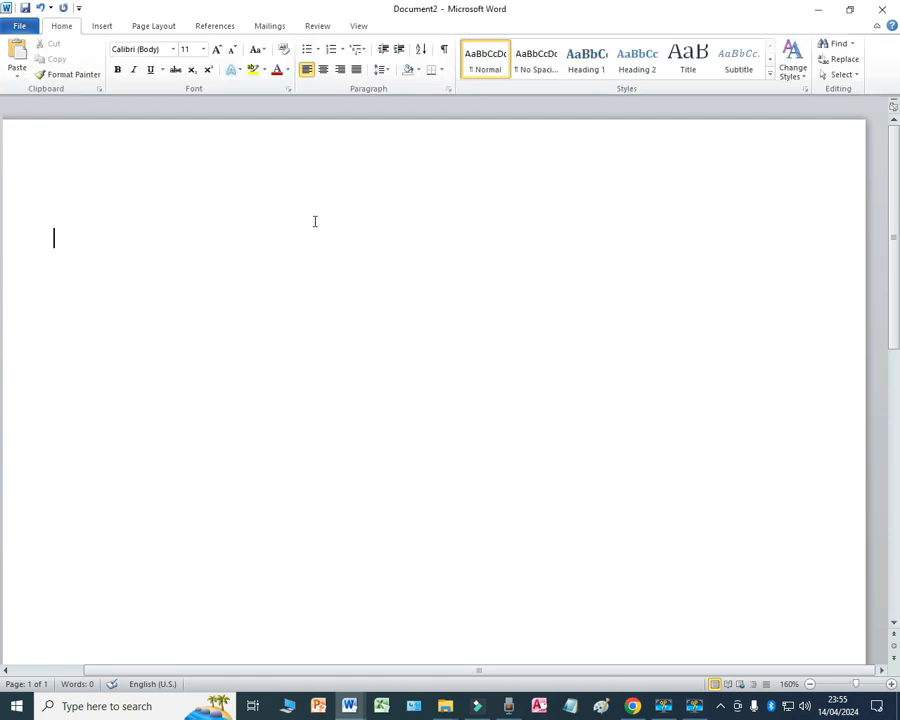
click(104, 26)
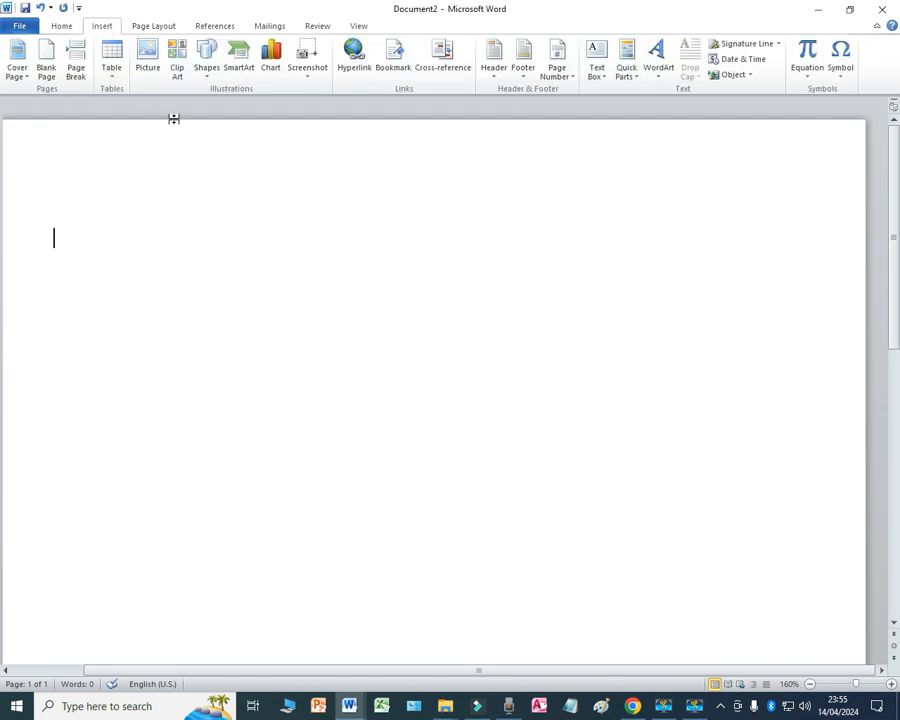
click(208, 70)
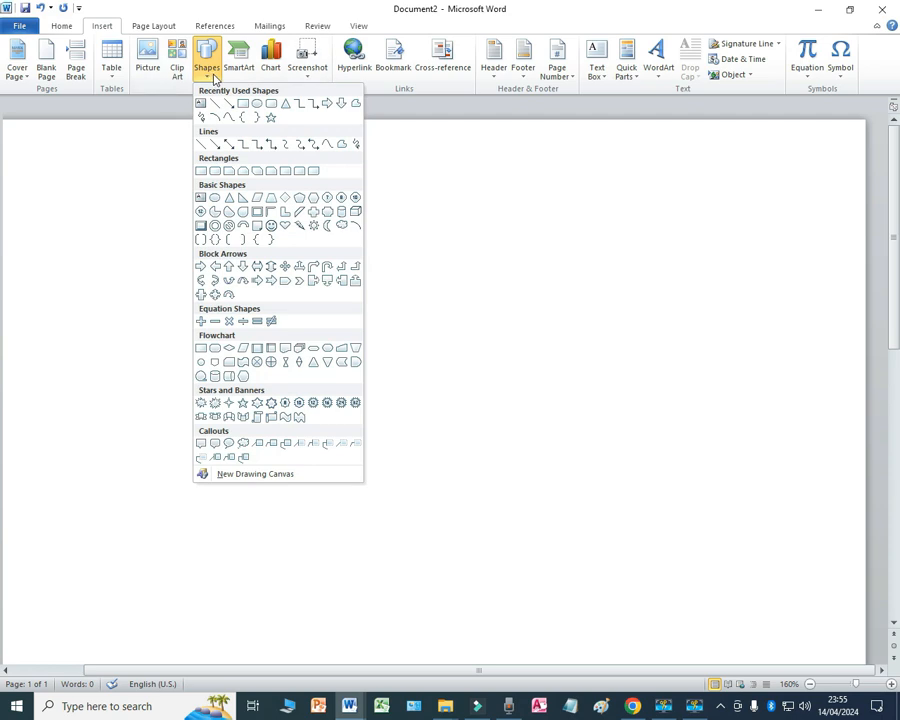
click(257, 105)
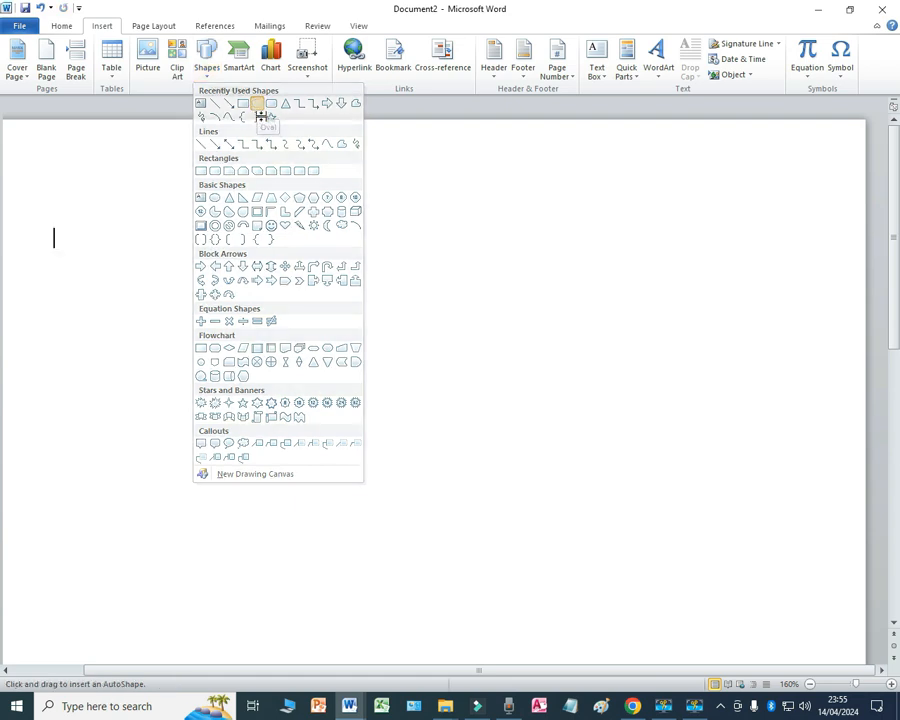
click(204, 72)
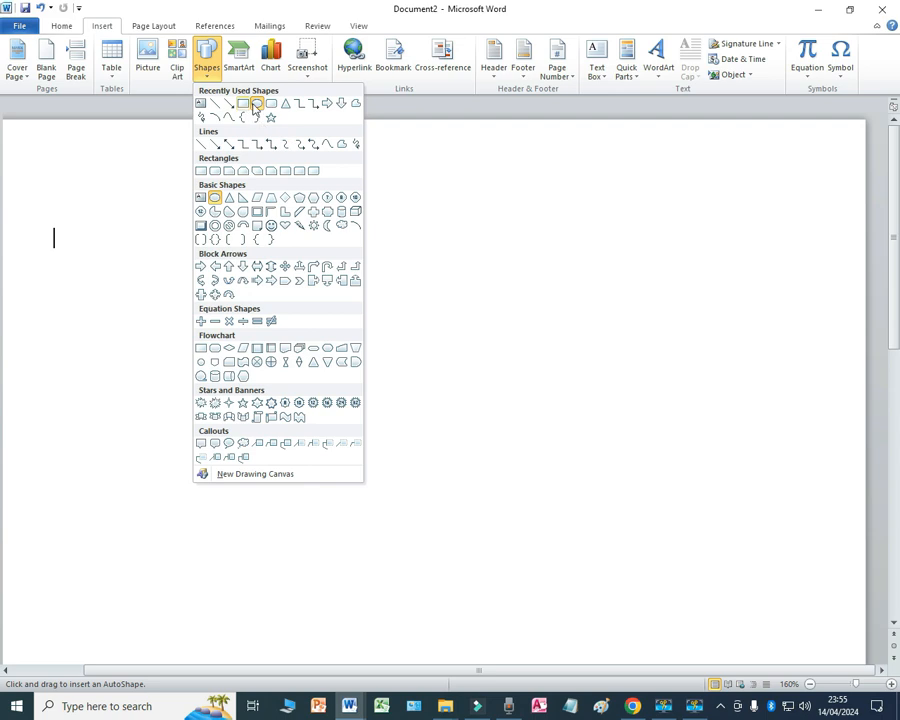
click(381, 177)
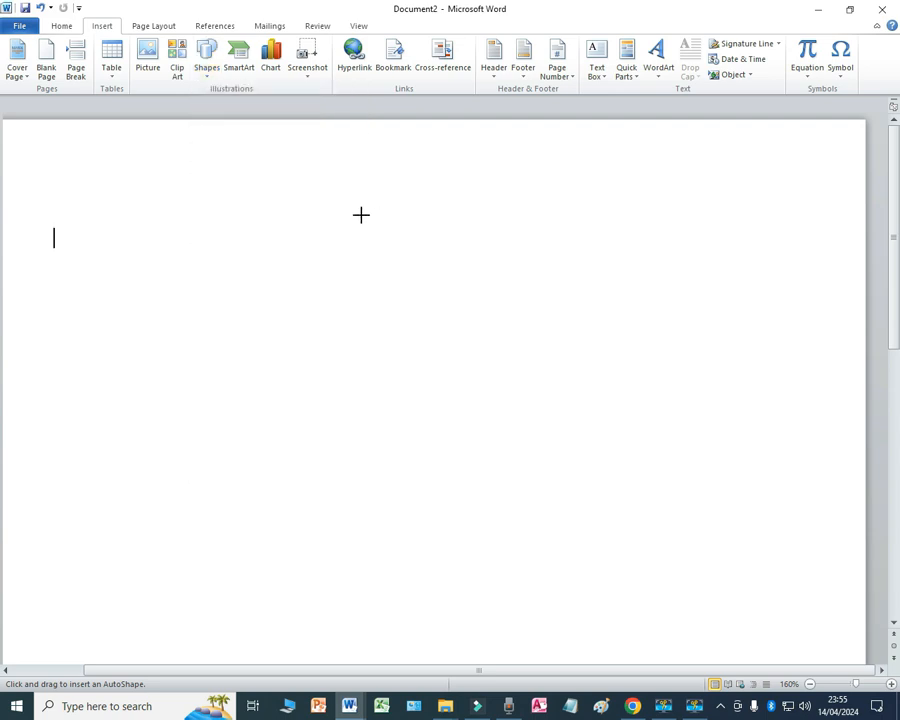
drag(293, 199, 549, 450)
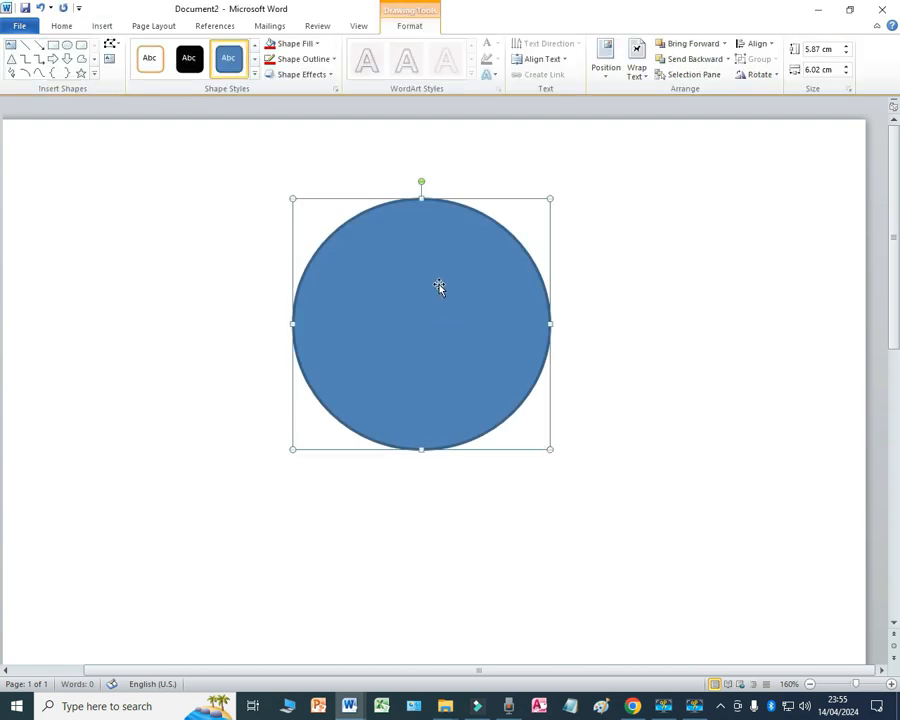
Step: Fill the circle with black, remove its outline, and deselect it
click(295, 43)
click(281, 68)
click(303, 58)
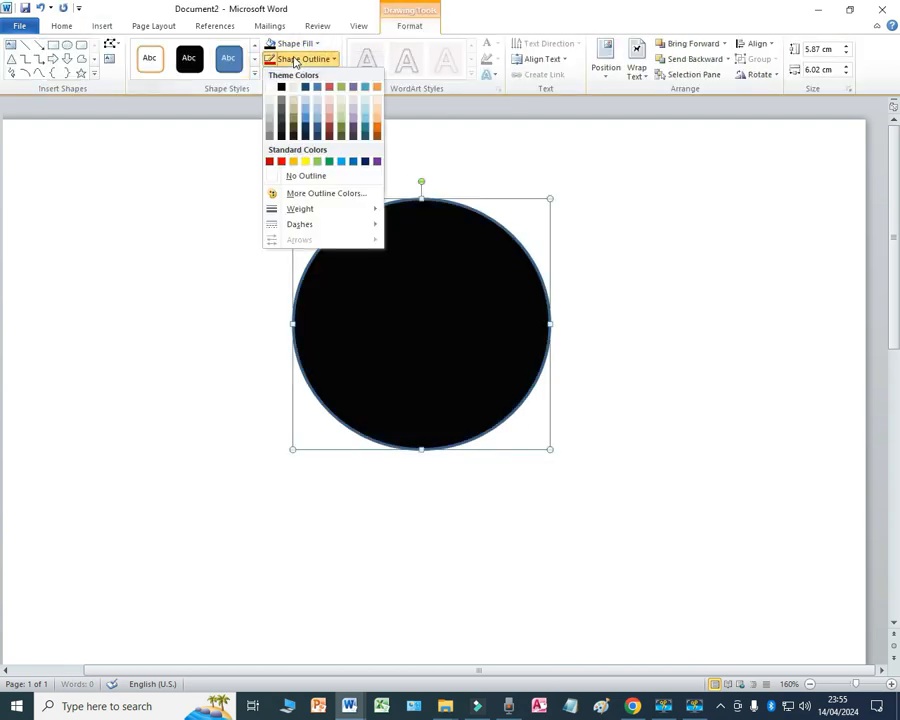
click(310, 178)
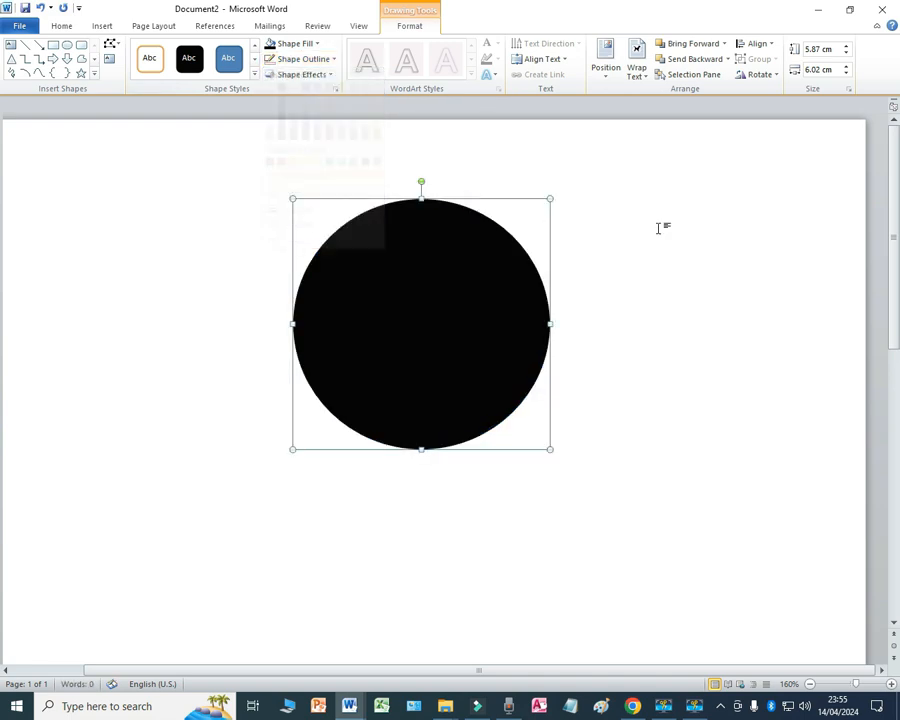
click(699, 223)
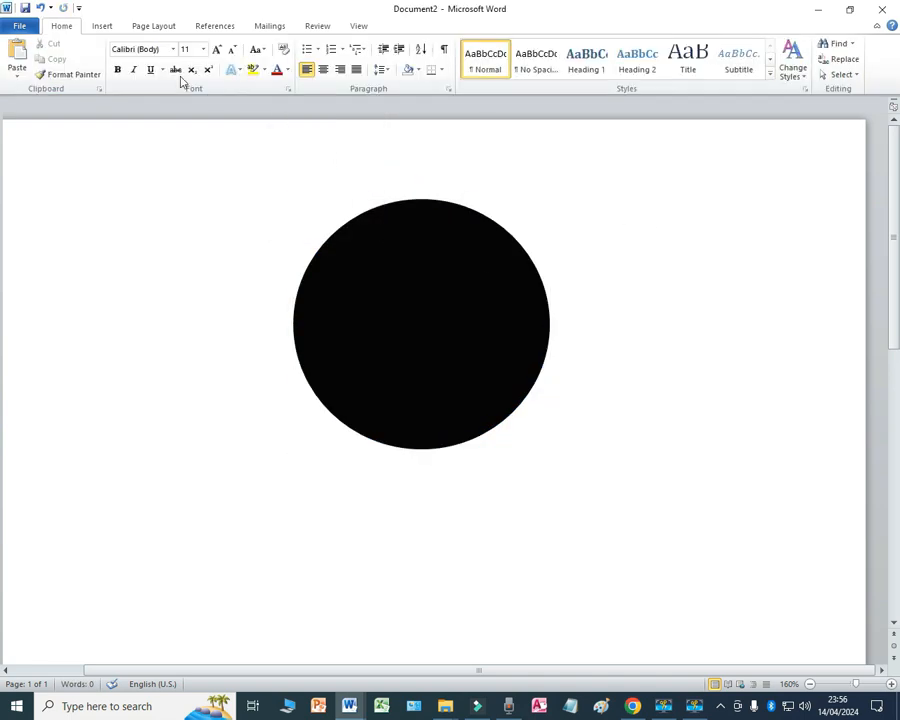
Step: Draw a small flat oval about 0.46 cm high and 1.53 cm wide inside the black circle's upper-left area
click(100, 28)
click(209, 74)
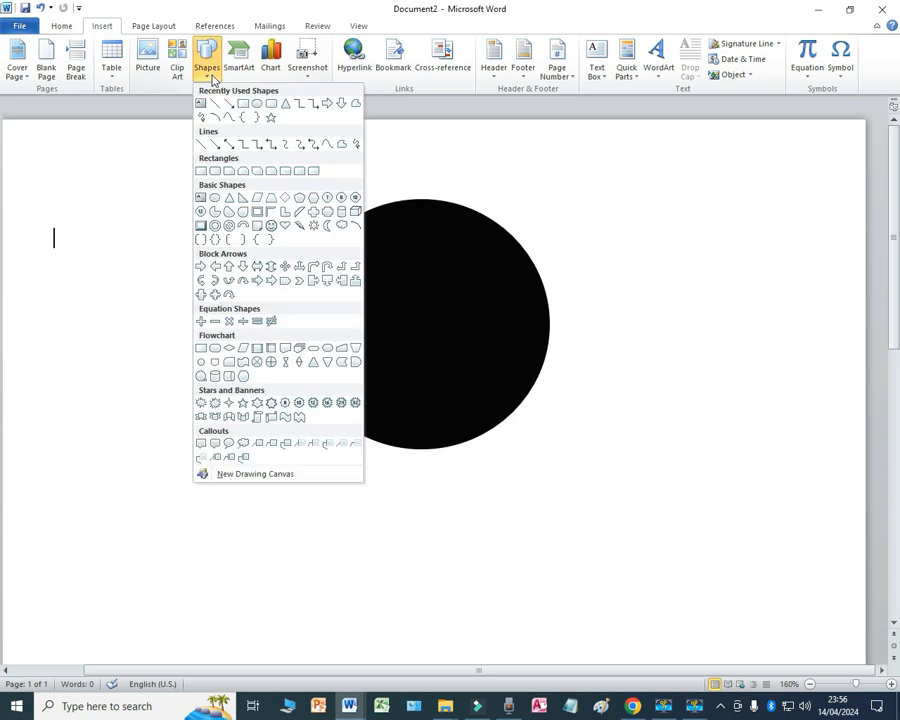
click(298, 225)
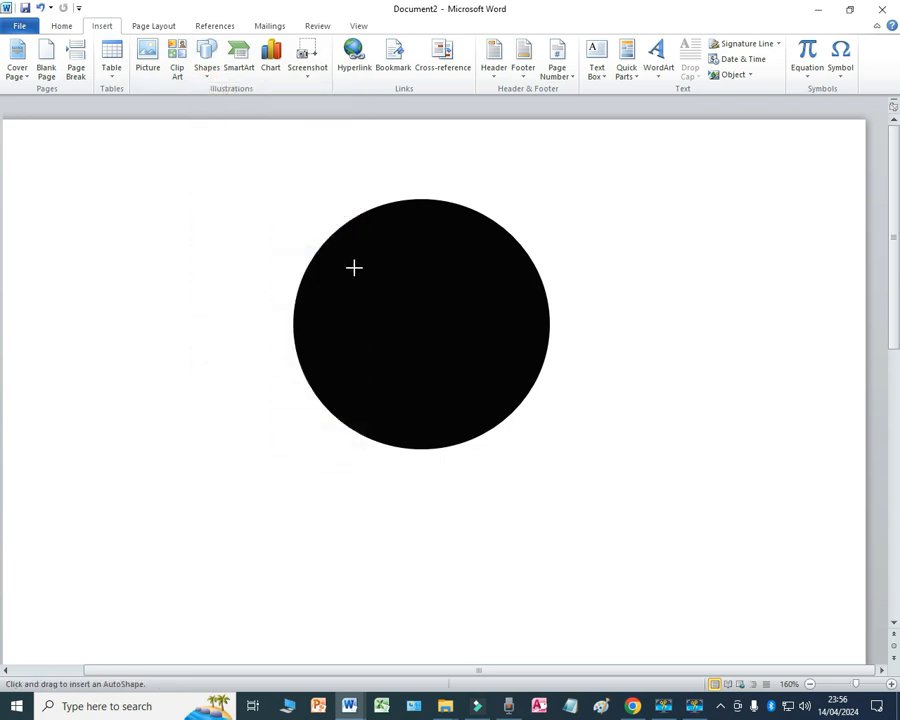
drag(347, 280, 414, 298)
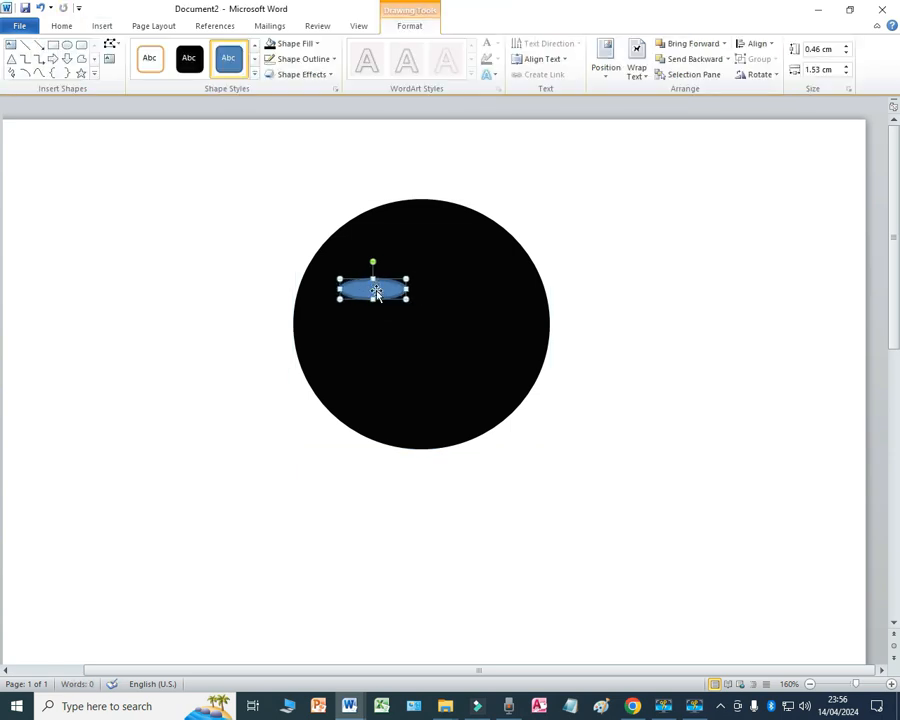
Step: Fill the small flat oval with white, remove its outline, and deselect it
click(300, 44)
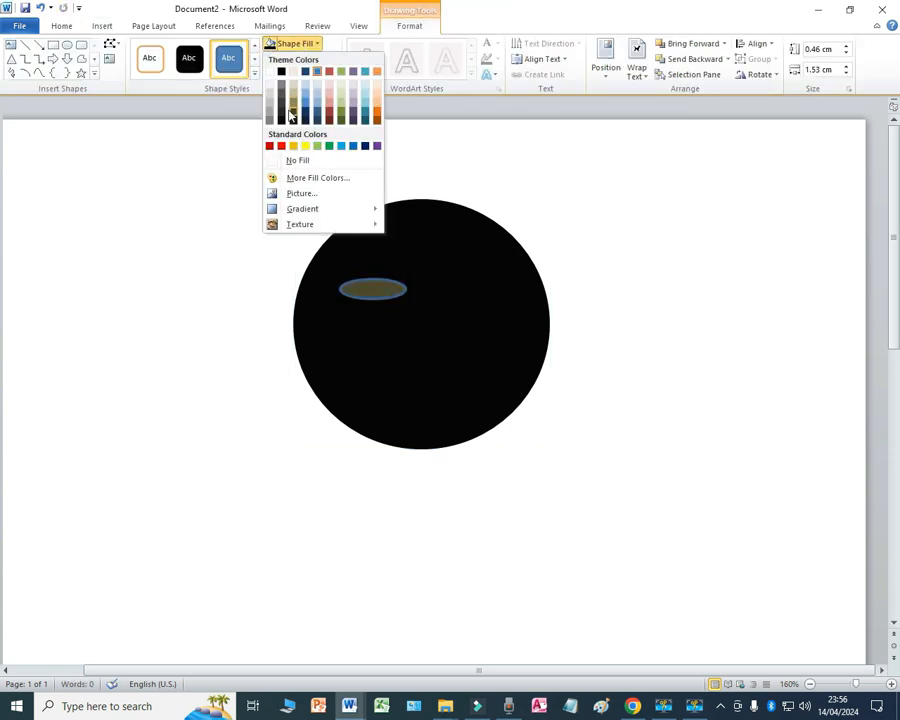
click(268, 72)
click(302, 60)
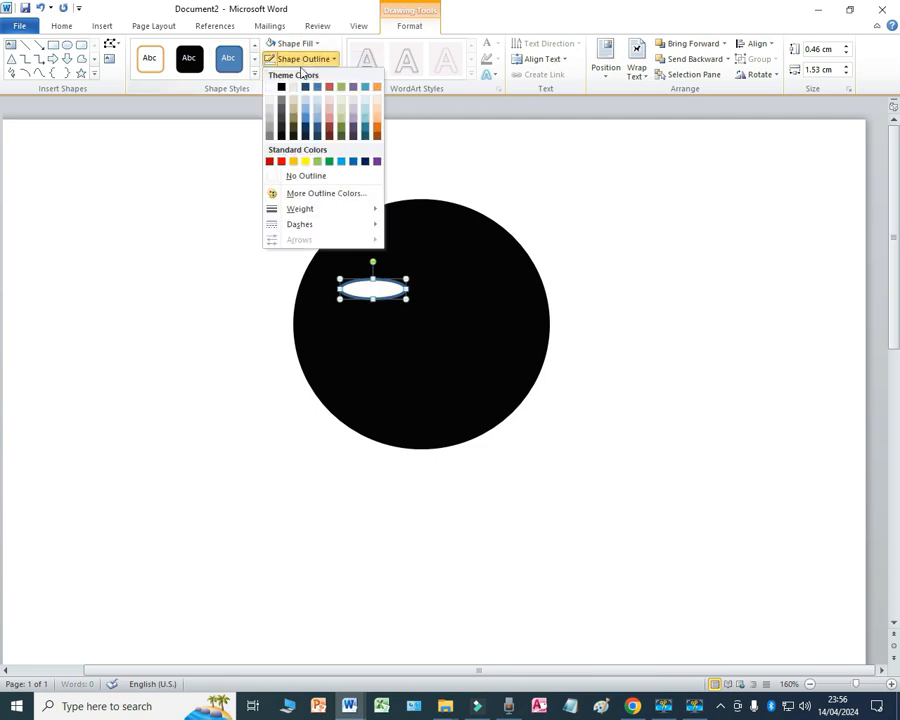
click(304, 177)
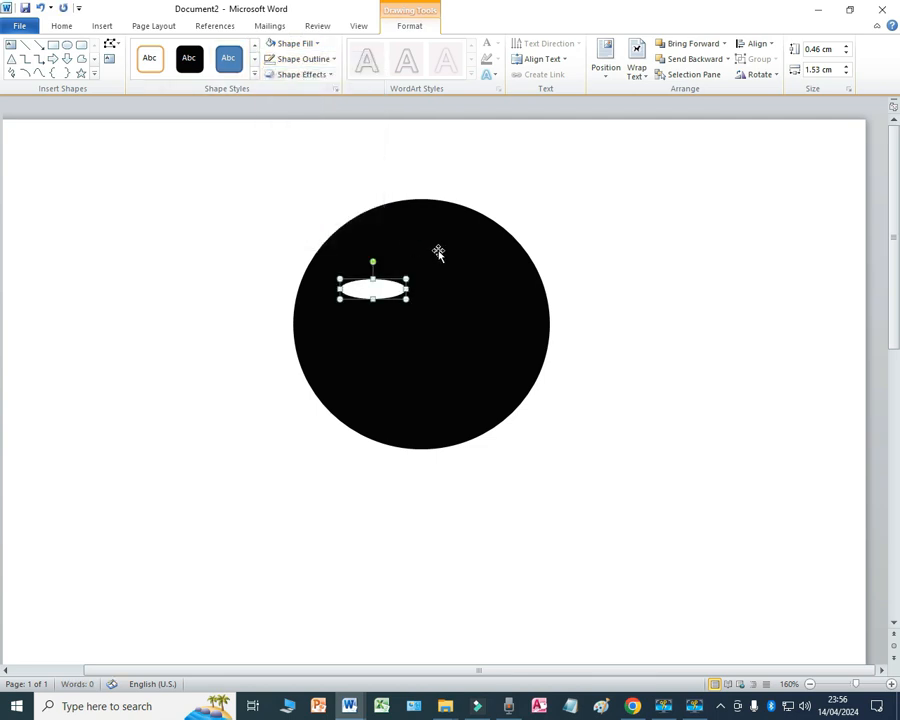
click(388, 346)
click(376, 290)
click(584, 285)
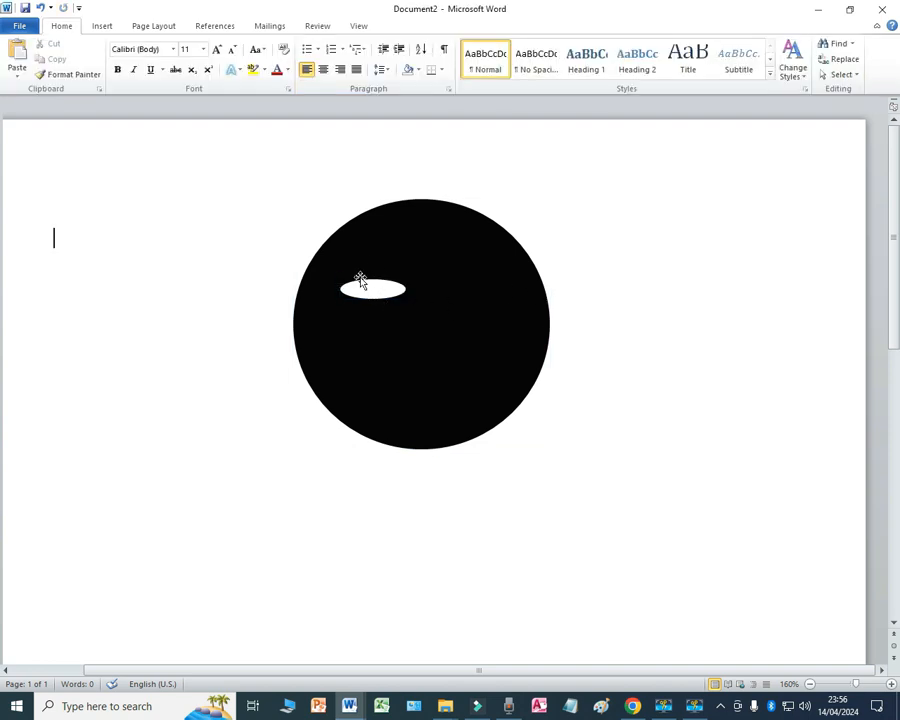
Step: Draw a small upright oval about 0.38 cm high and 0.26 cm wide and centre it inside the white oval as a pupil
click(103, 27)
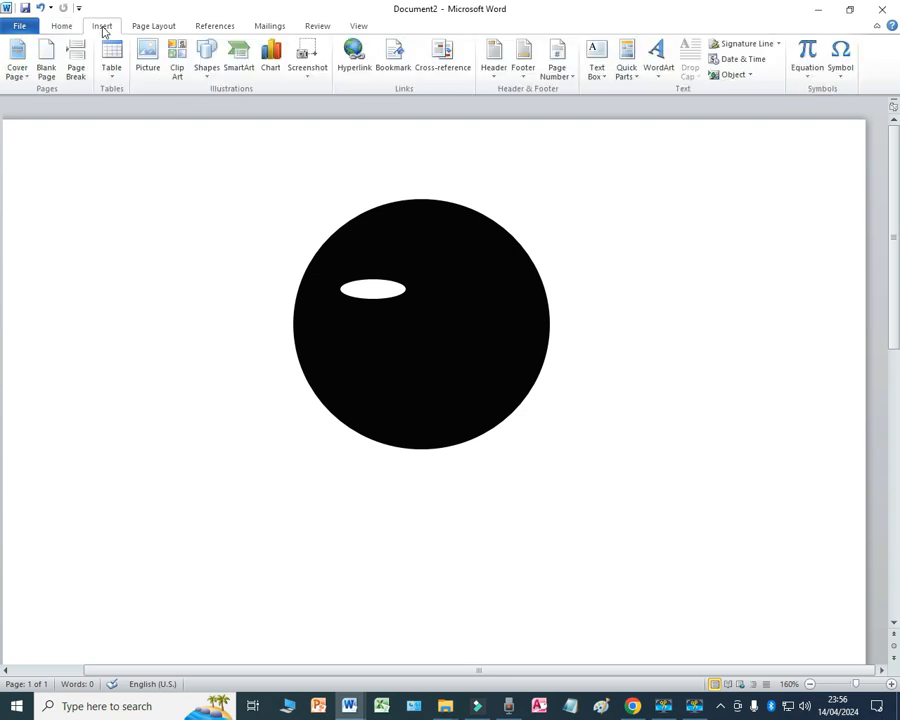
click(204, 70)
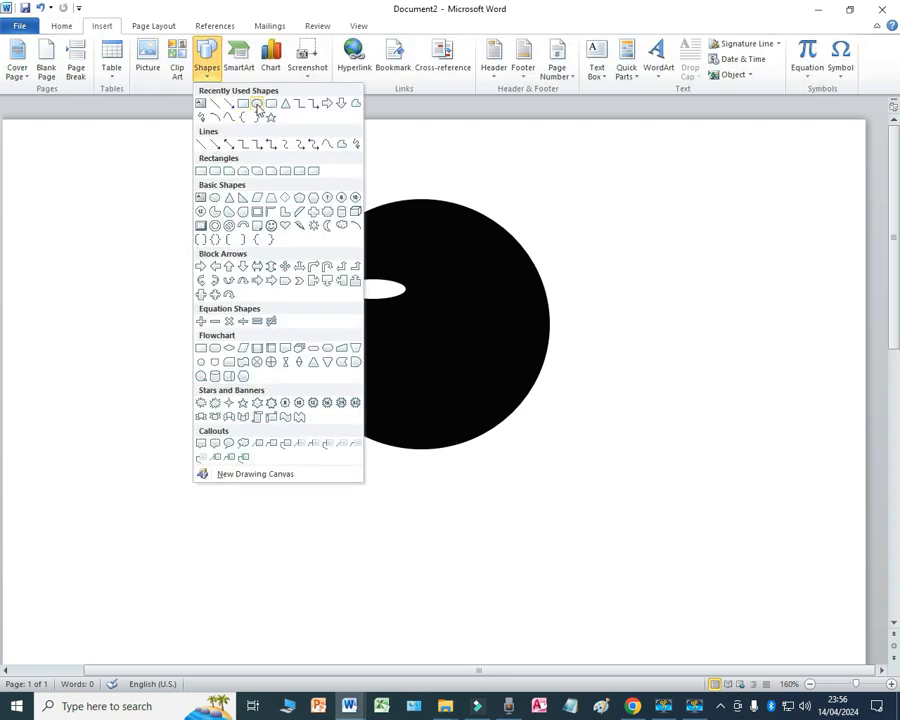
click(229, 104)
drag(429, 263, 440, 281)
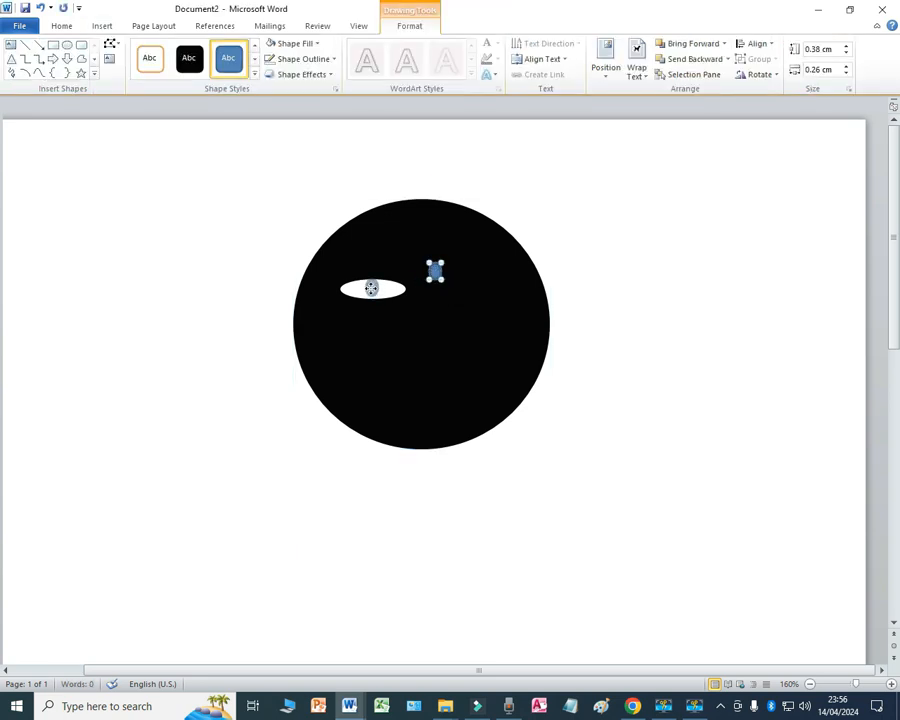
drag(372, 289, 372, 289)
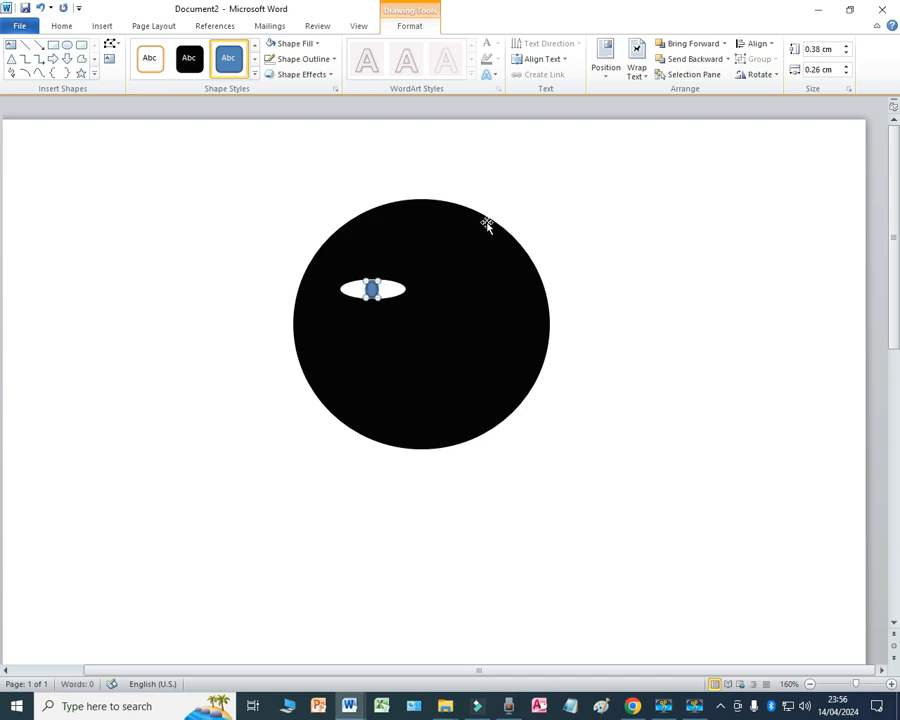
Step: Fill the pupil oval with black, remove its outline, and deselect it
click(478, 327)
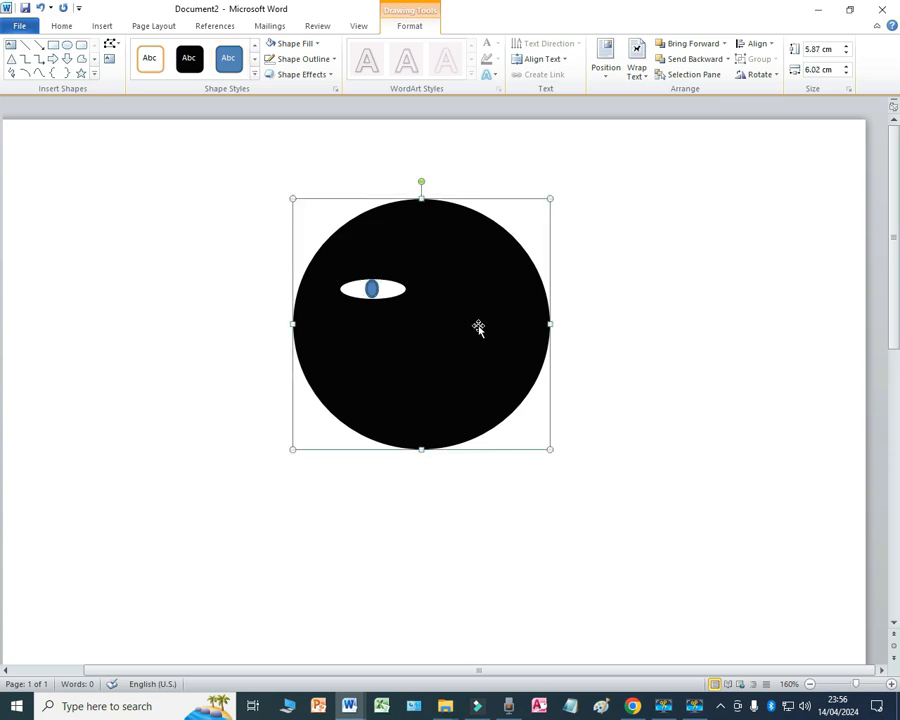
click(371, 289)
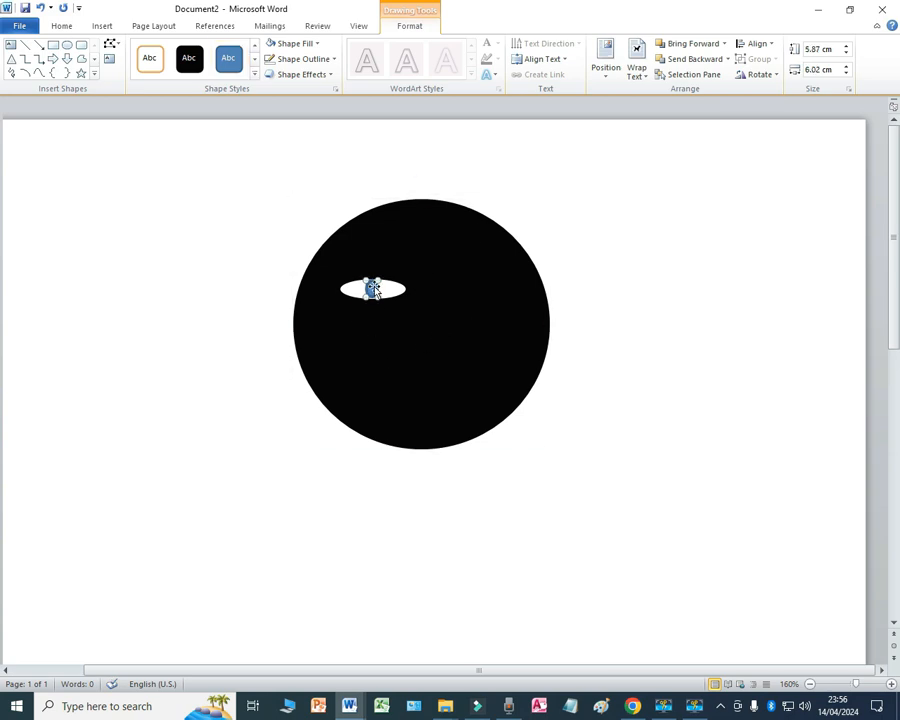
click(303, 43)
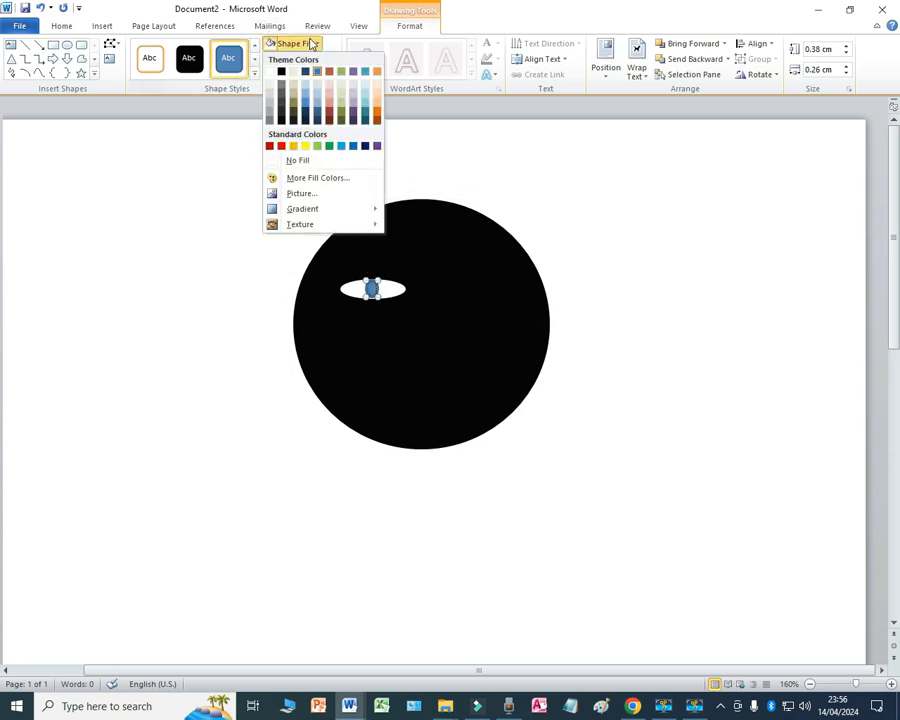
click(282, 72)
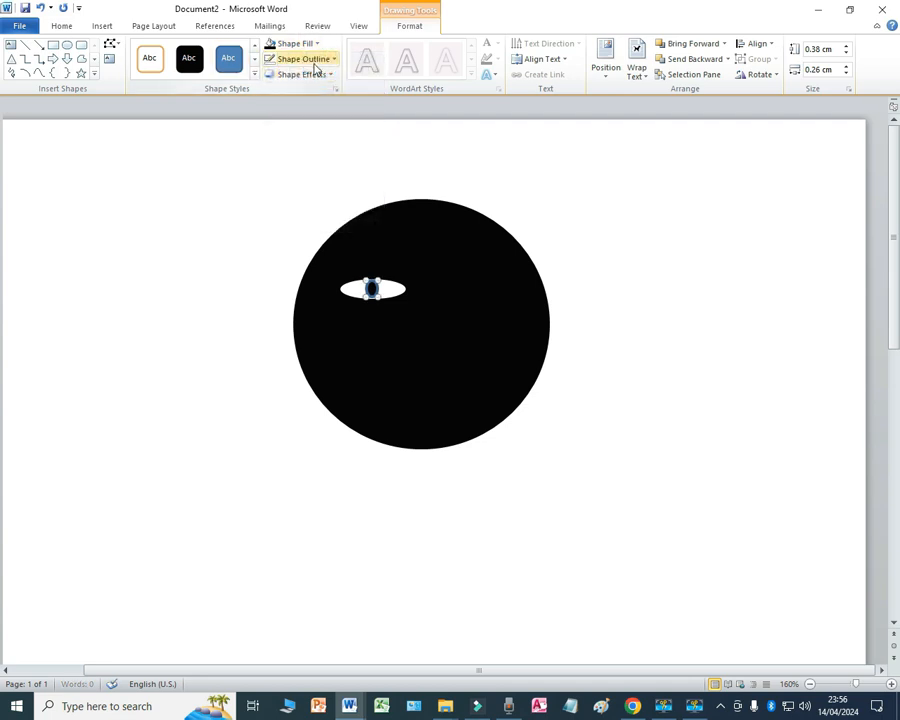
click(315, 60)
click(295, 175)
click(536, 342)
click(679, 349)
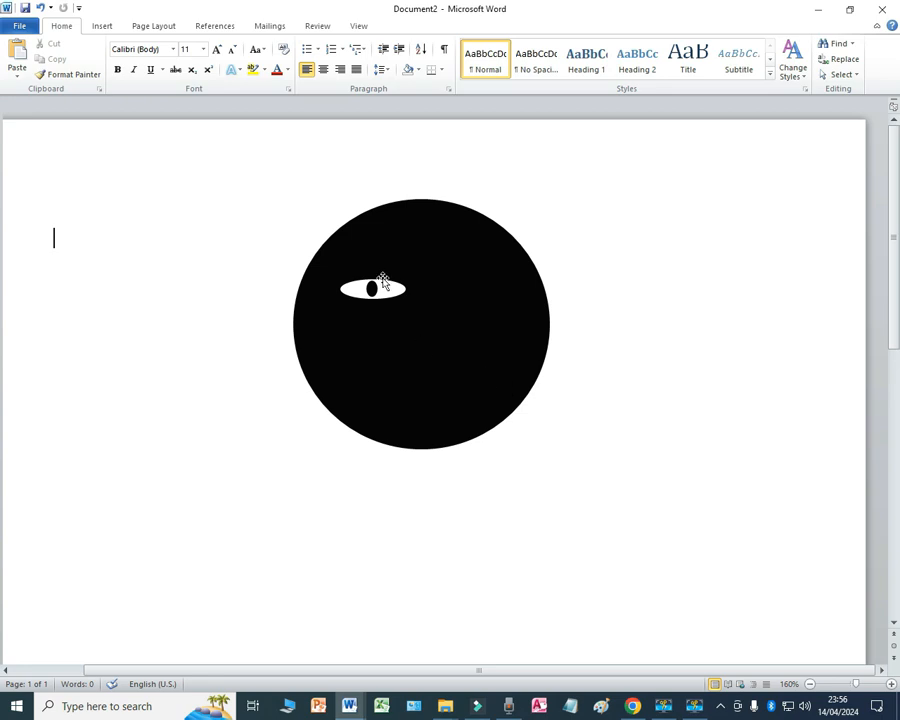
Step: Duplicate the white oval together with its pupil and place the copy level with the original as the right-hand eye
click(371, 290)
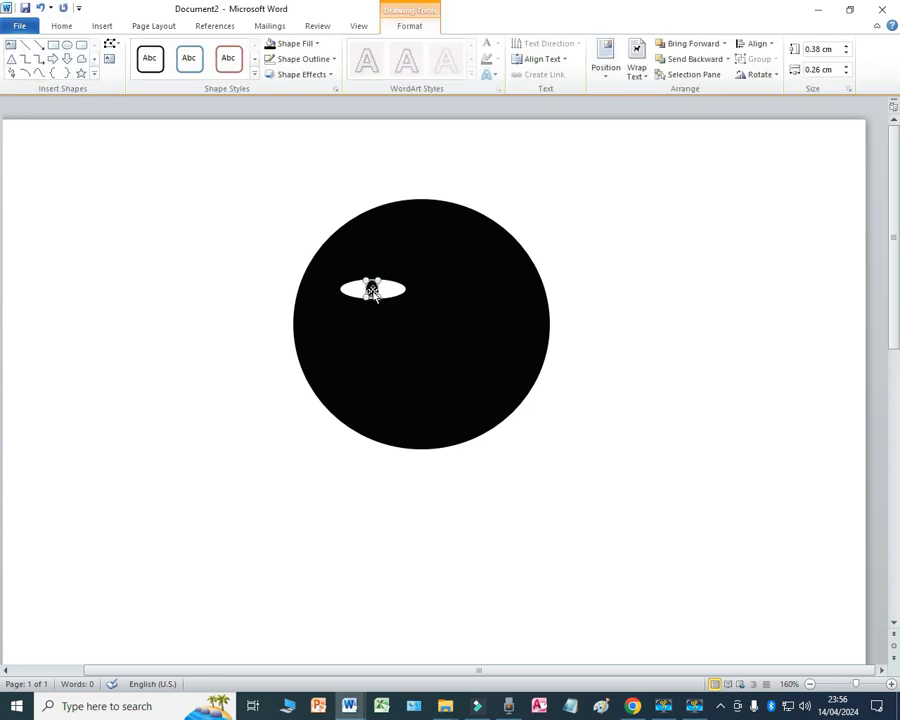
shift+click(359, 298)
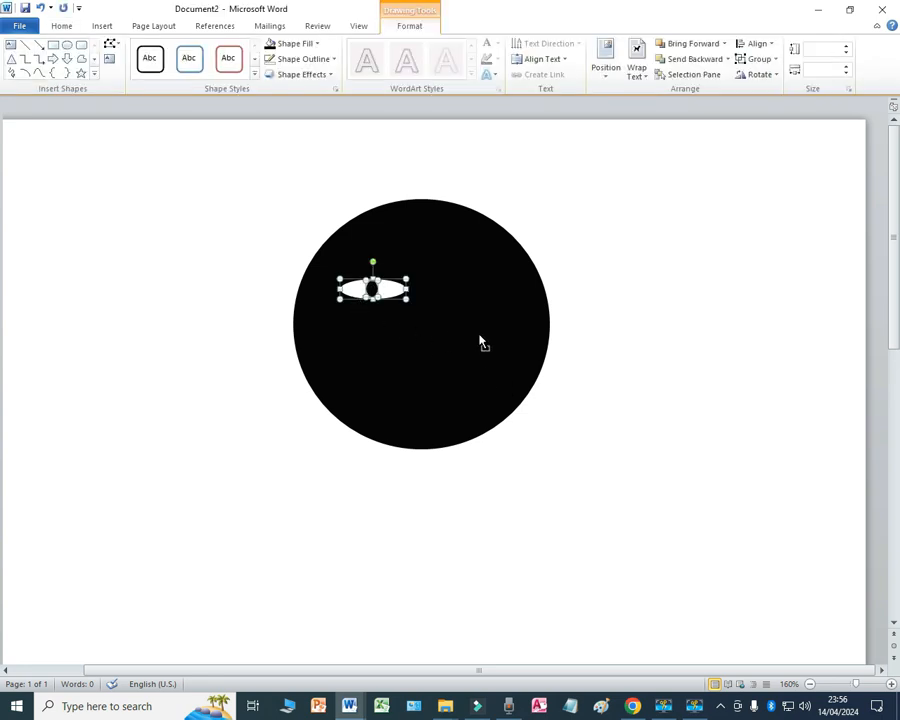
click(476, 335)
click(396, 295)
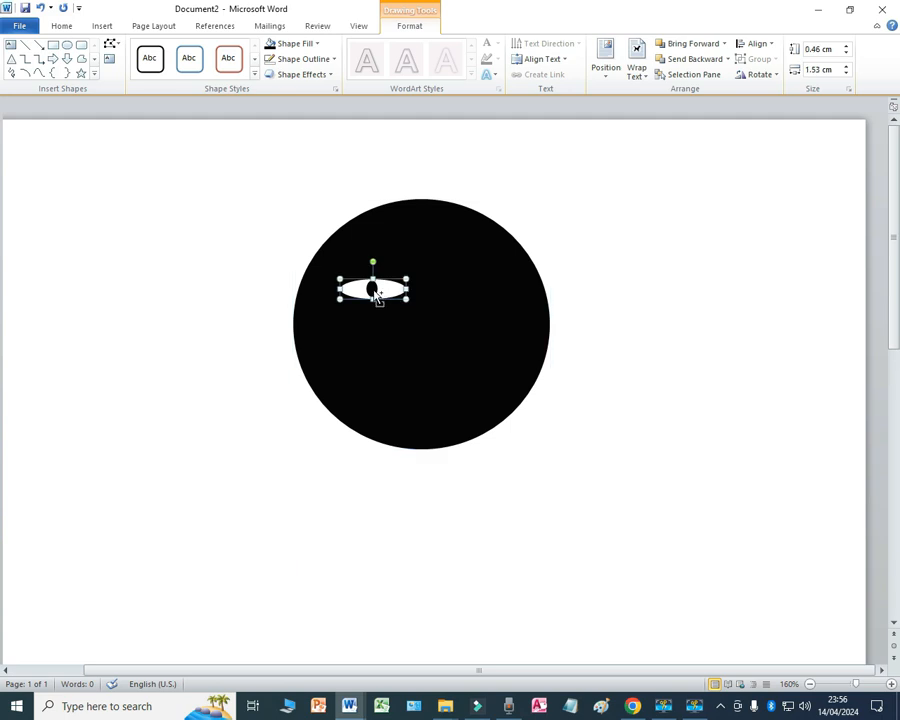
shift+click(373, 291)
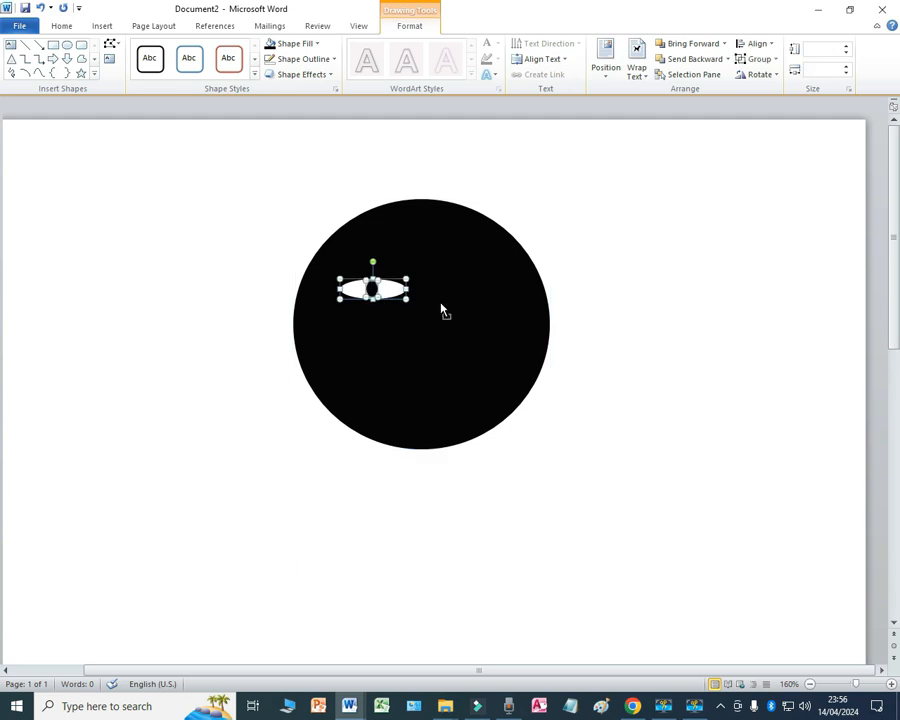
key(ctrl+v)
drag(363, 311, 437, 291)
click(577, 390)
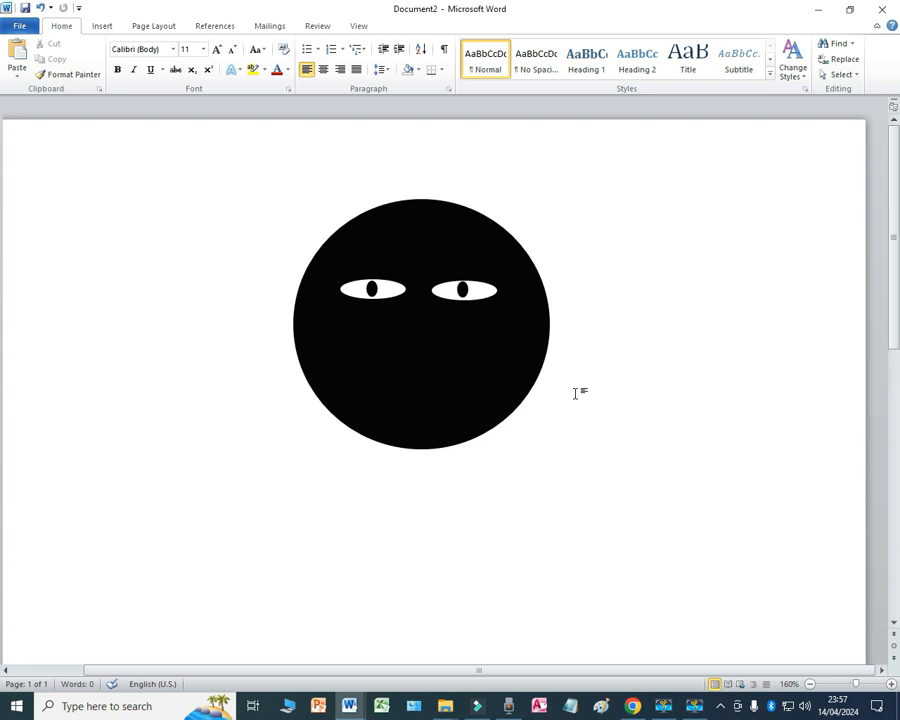
Step: Draw a heart about 1.57 cm high and 1.42 cm wide, turn it upside down, and position it below and between the eyes
click(100, 27)
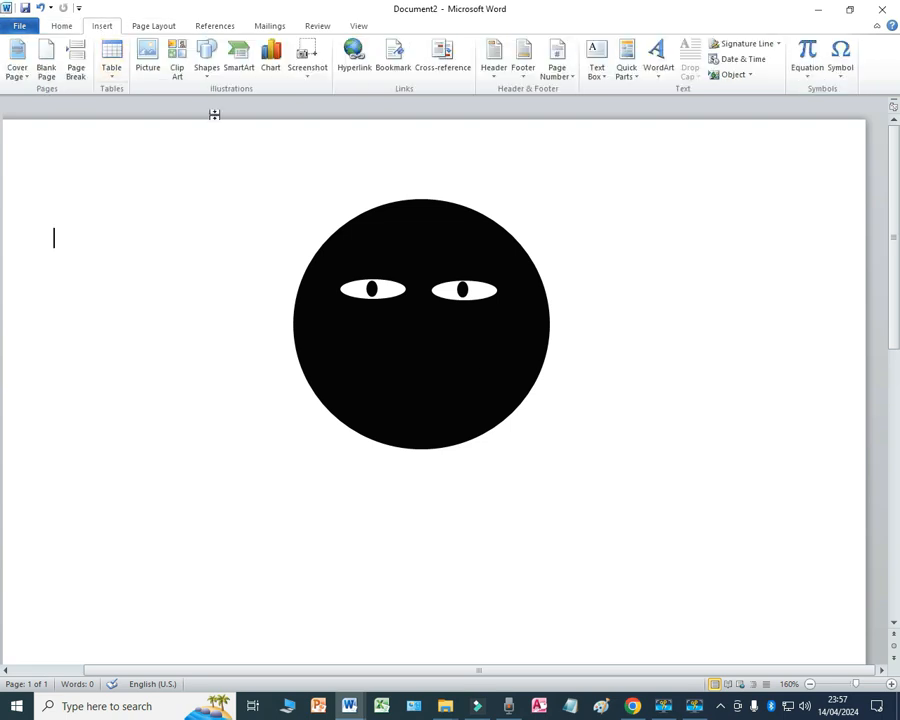
click(209, 70)
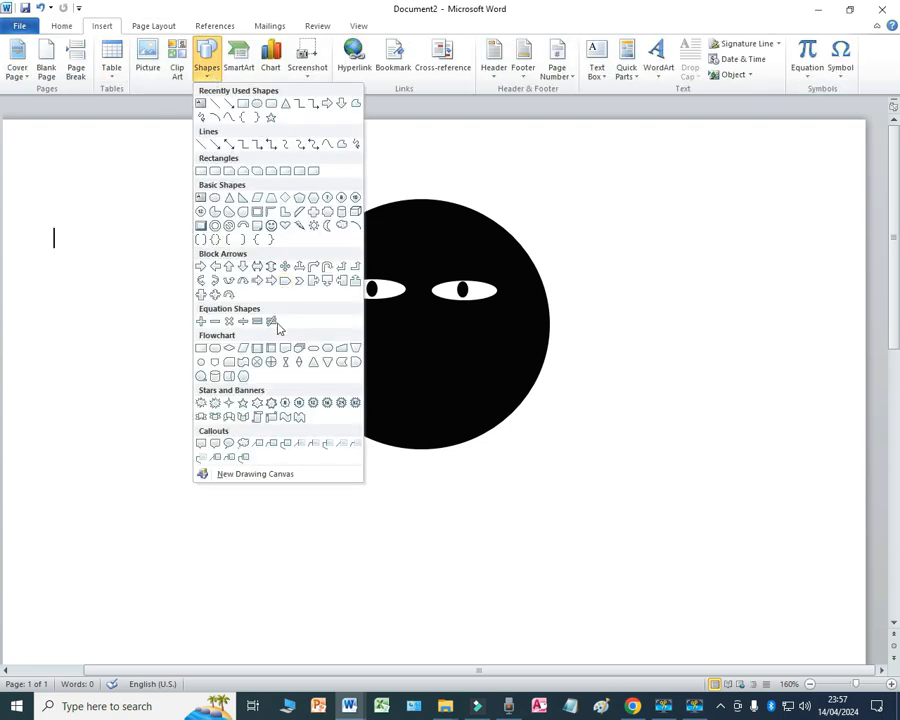
click(286, 230)
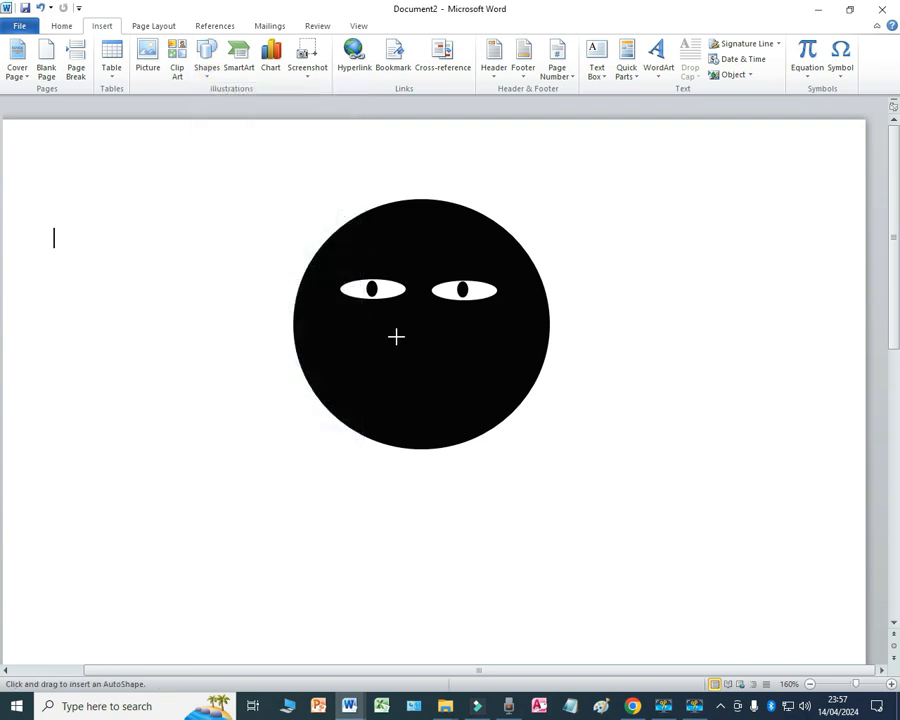
drag(390, 308, 452, 377)
drag(420, 294, 419, 393)
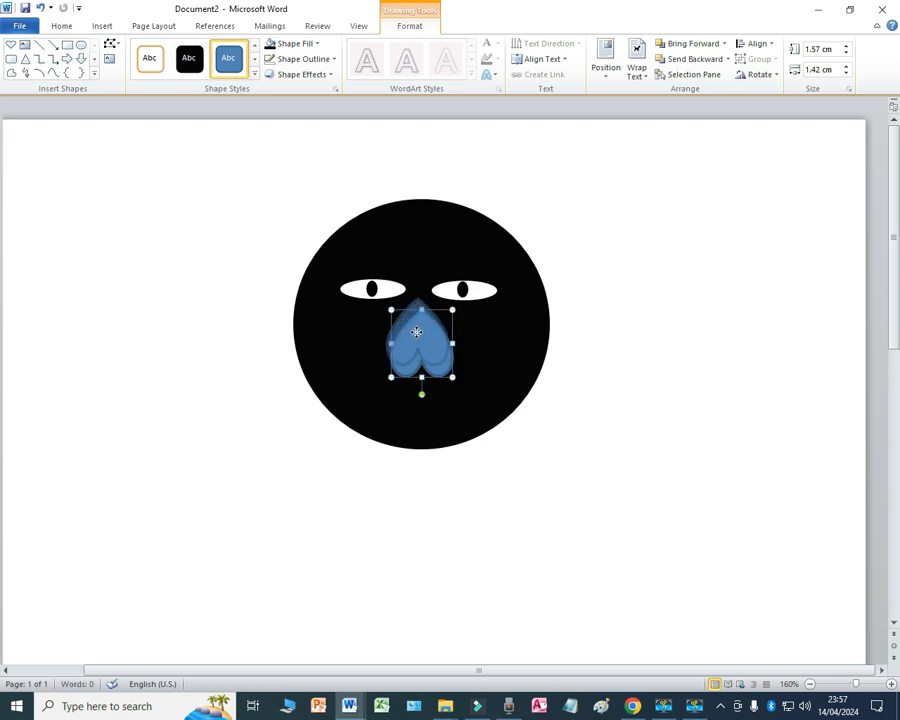
drag(421, 343, 416, 332)
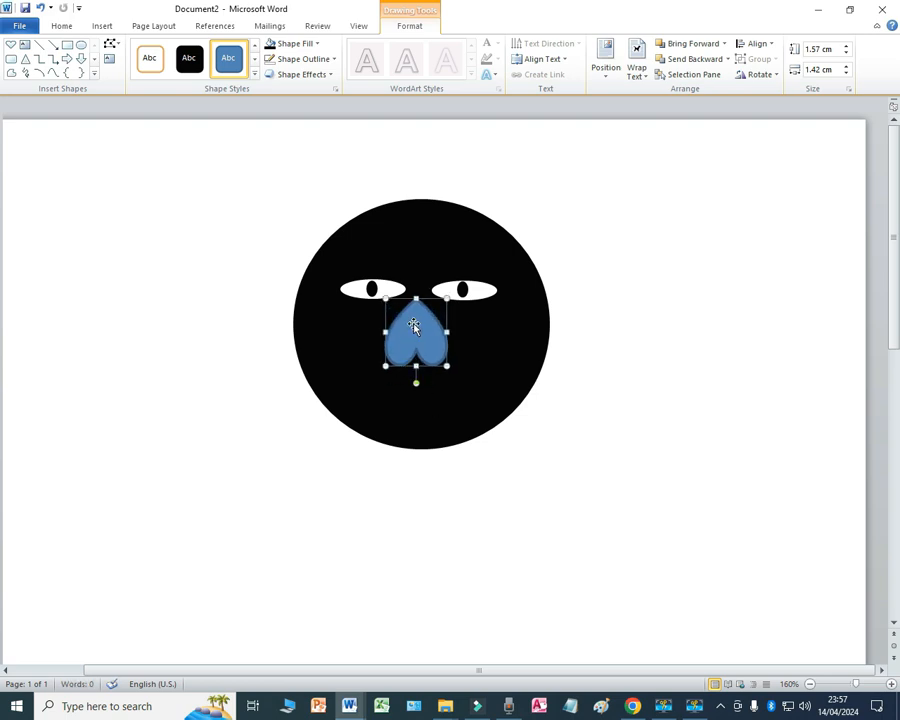
Step: Fill the upside-down heart with white, remove its outline, and deselect it
click(294, 44)
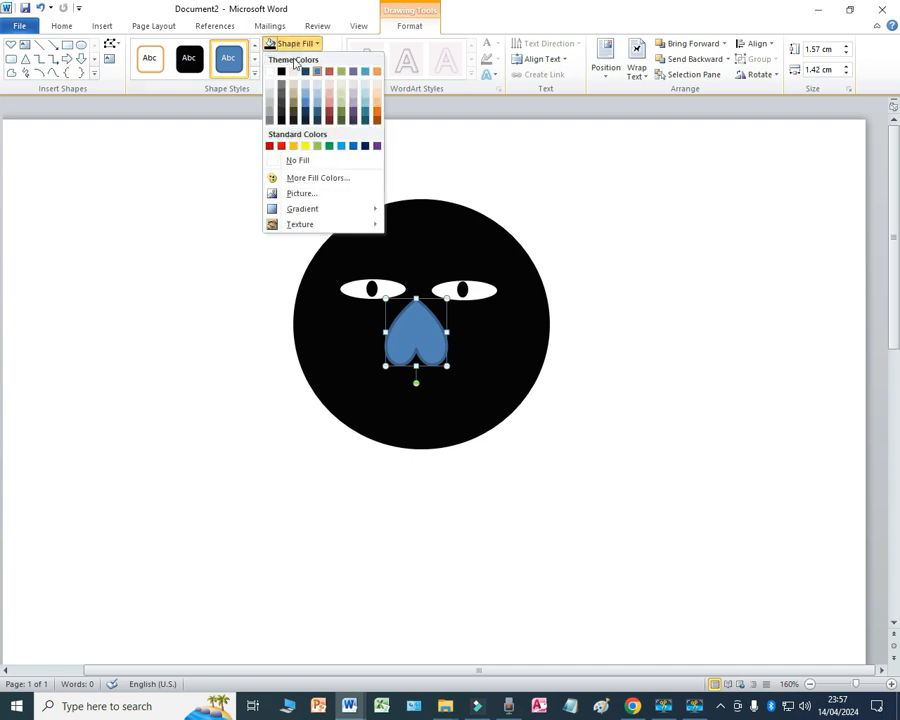
click(269, 80)
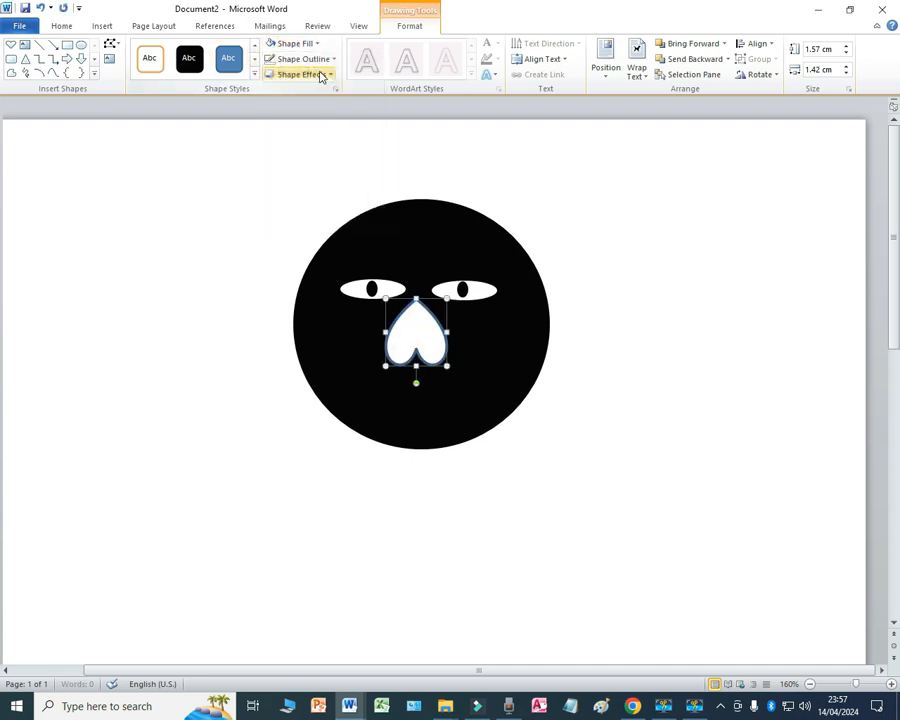
click(318, 62)
click(296, 176)
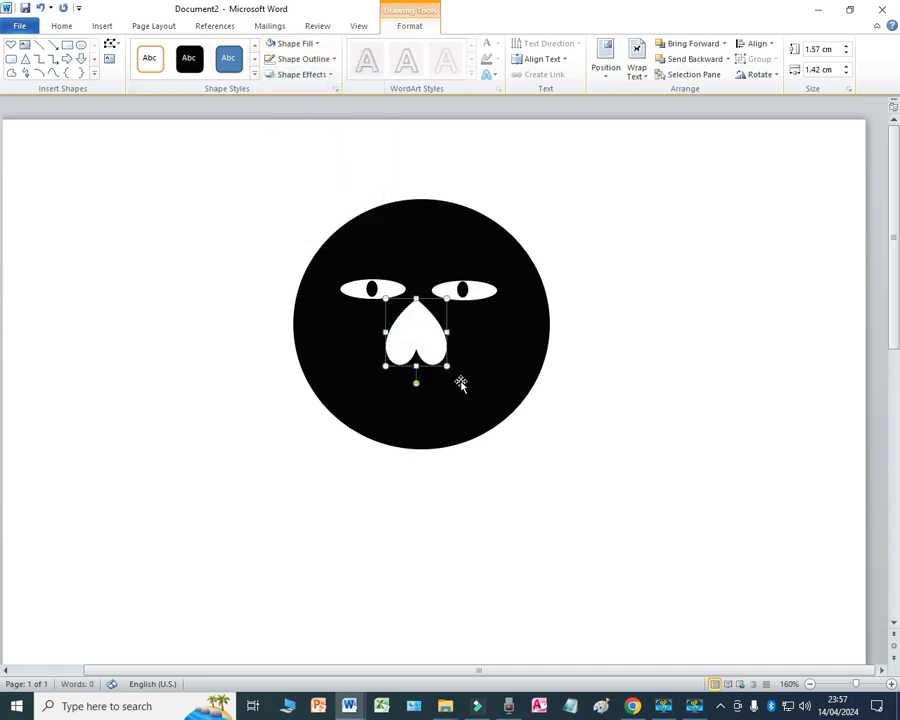
click(598, 381)
Step: Draw a moon shape about 2.04 cm by 1.22 cm, rotate it counterclockwise into a smile, and centre it below the heart nose
click(98, 26)
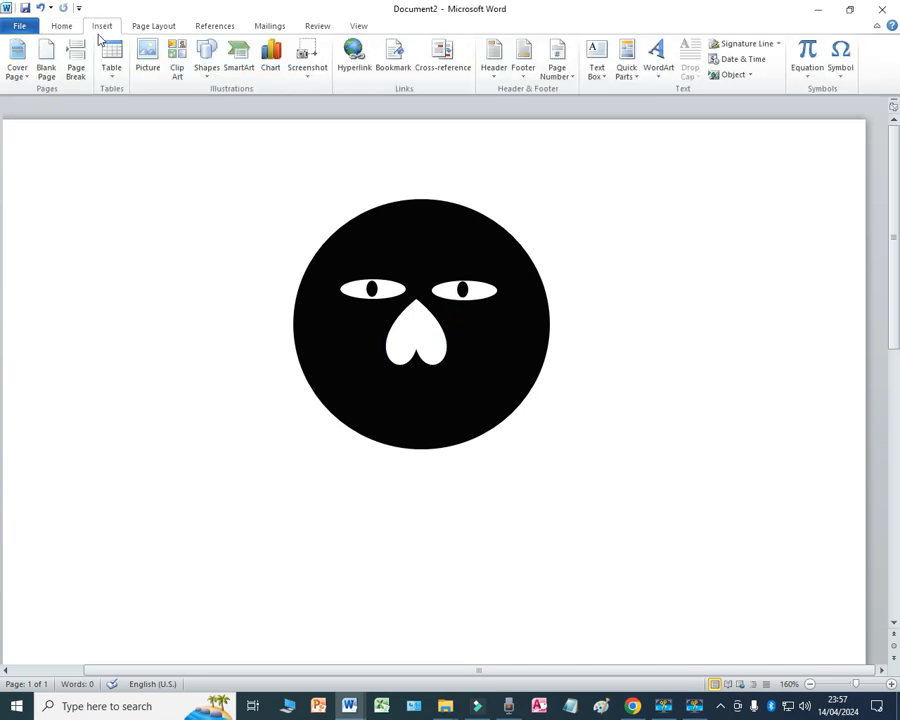
click(208, 72)
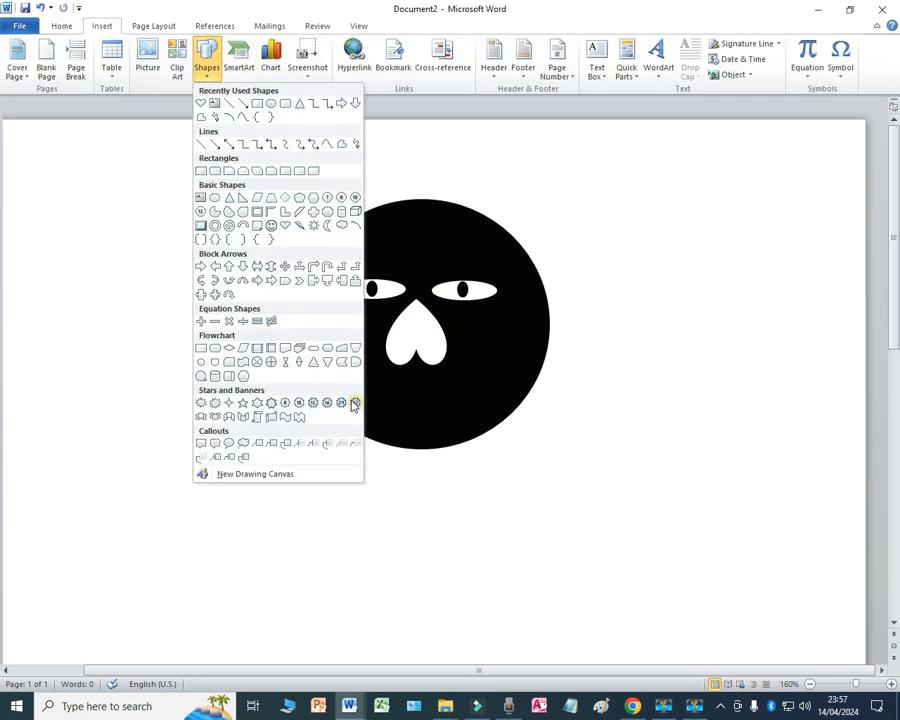
click(327, 226)
mouse_move(372, 386)
mouse_down()
mouse_move(414, 420)
mouse_move(430, 450)
mouse_move(420, 476)
mouse_move(427, 472)
mouse_up()
drag(399, 370, 339, 428)
drag(398, 434, 420, 397)
key(Left)
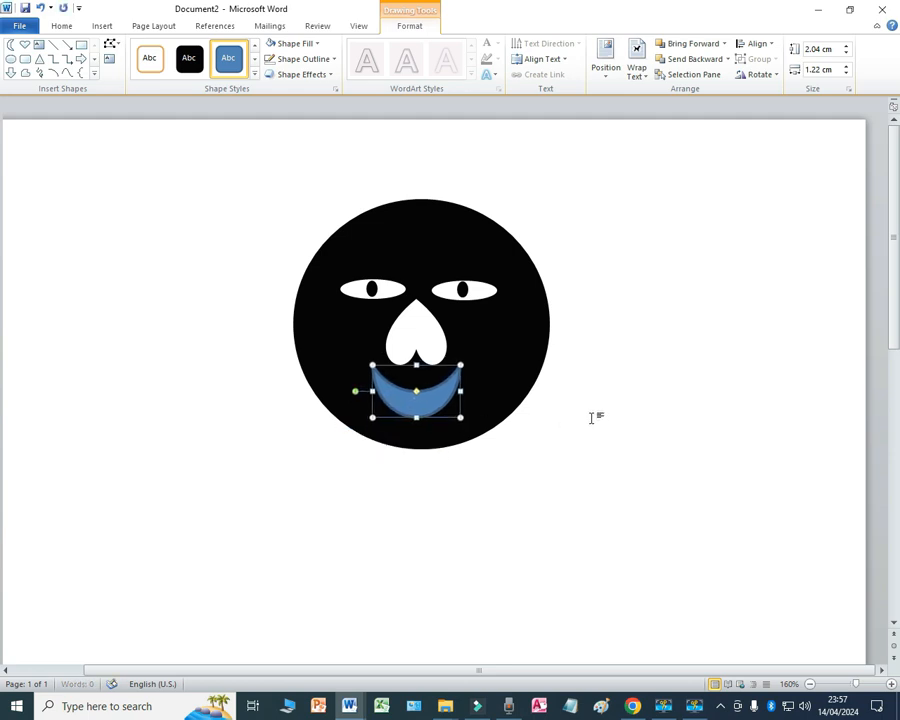
Step: Fill the moon-shaped mouth with white, remove its outline, and deselect it
click(412, 408)
click(292, 43)
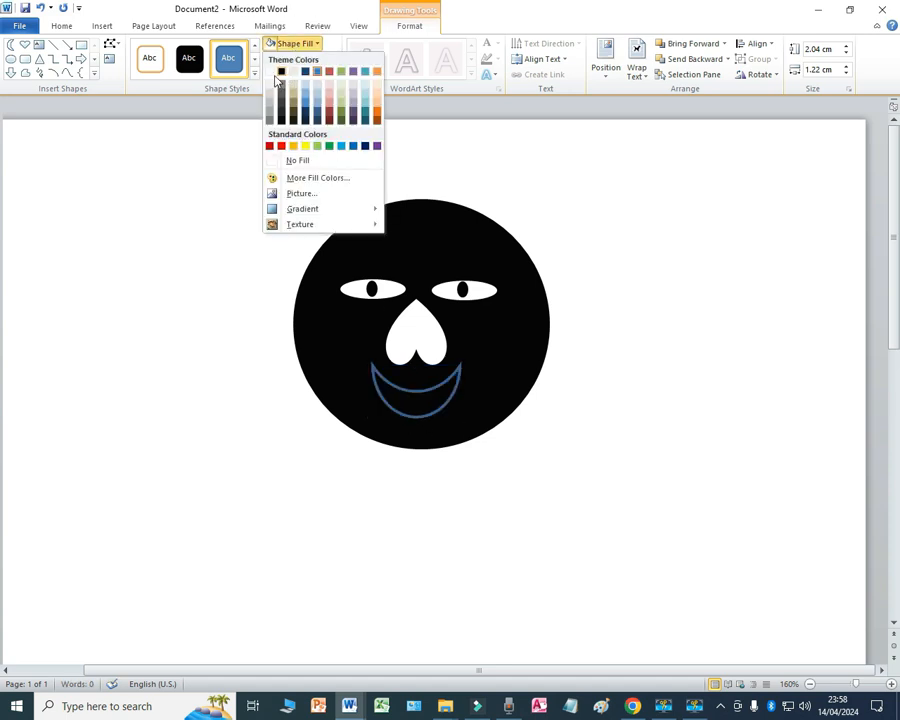
click(281, 71)
click(319, 63)
click(300, 176)
click(703, 360)
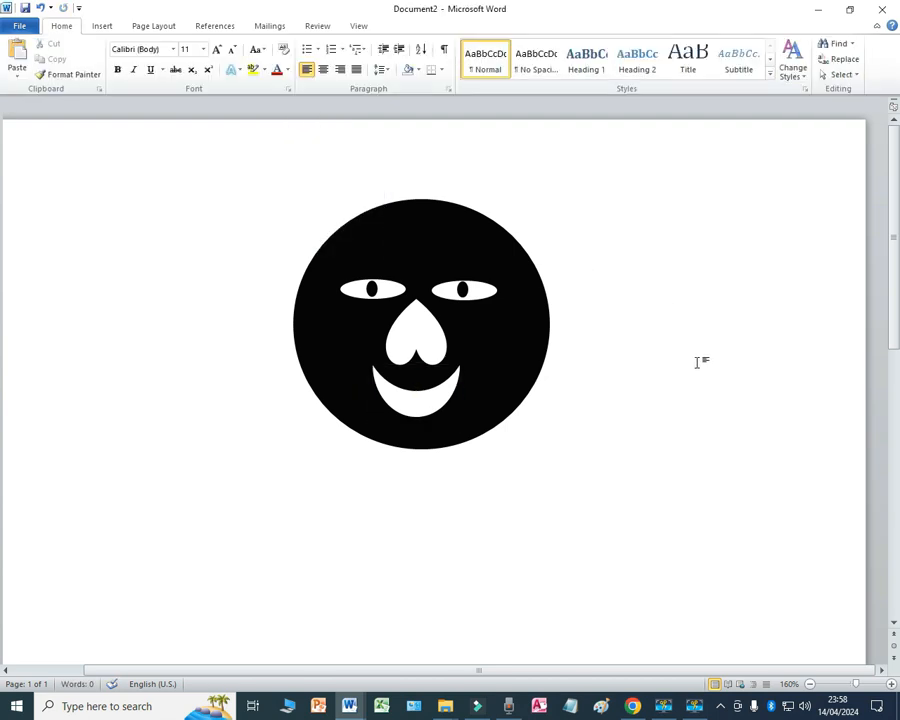
Step: Draw an upright oval about 2.08 cm high and 1.1 cm wide overlapping the black circle's right edge as an ear
click(104, 27)
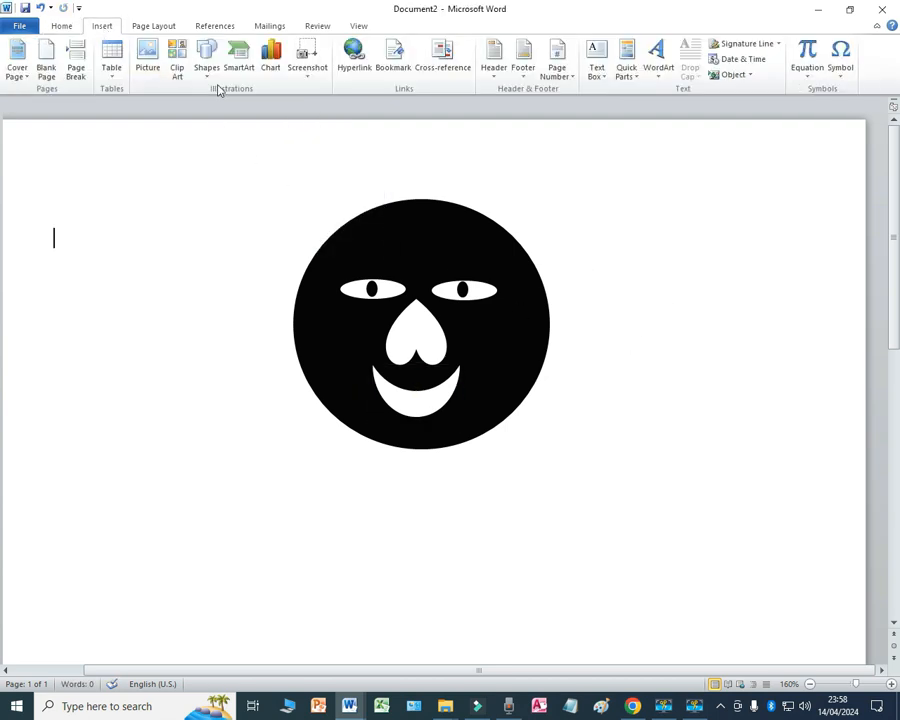
click(207, 65)
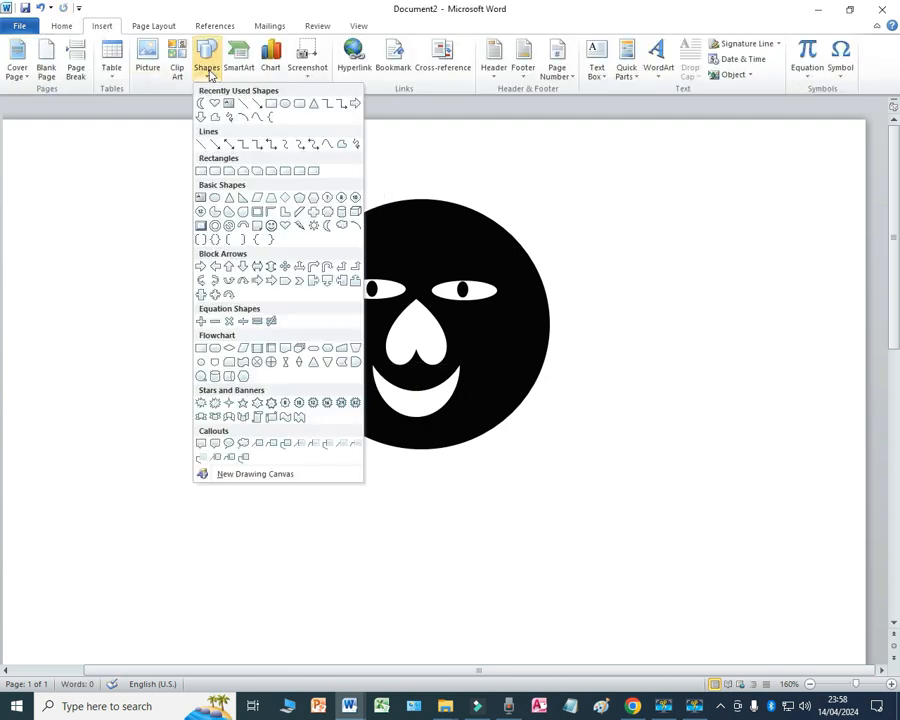
click(285, 103)
mouse_move(635, 199)
mouse_down()
mouse_move(684, 288)
mouse_move(560, 311)
mouse_up()
click(649, 444)
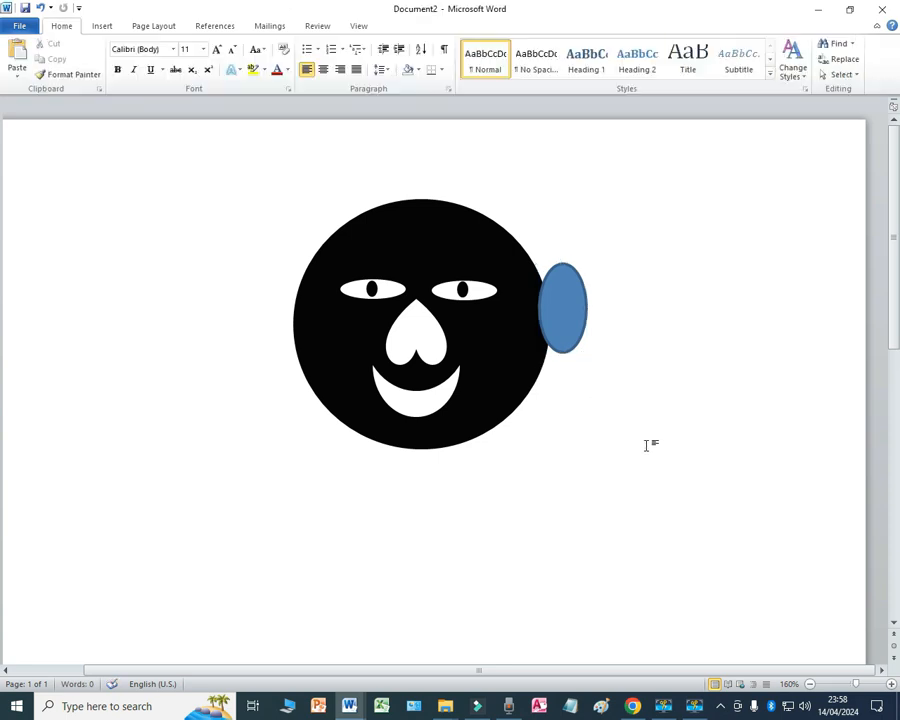
Step: Fill the oval ear on the head's right side with black, remove its outline, and deselect it
click(560, 312)
click(296, 43)
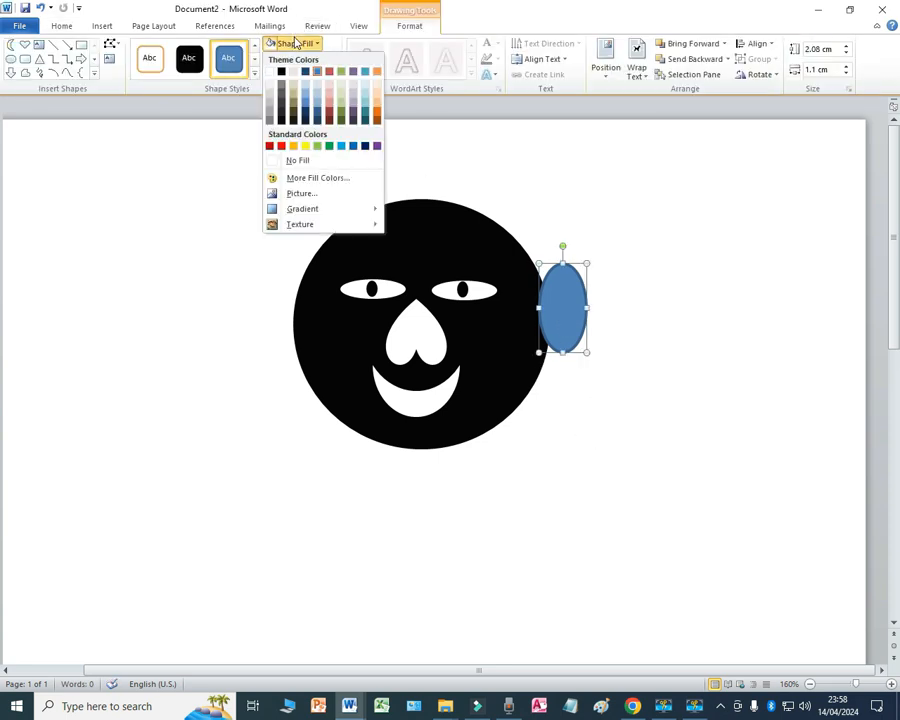
click(284, 70)
click(305, 61)
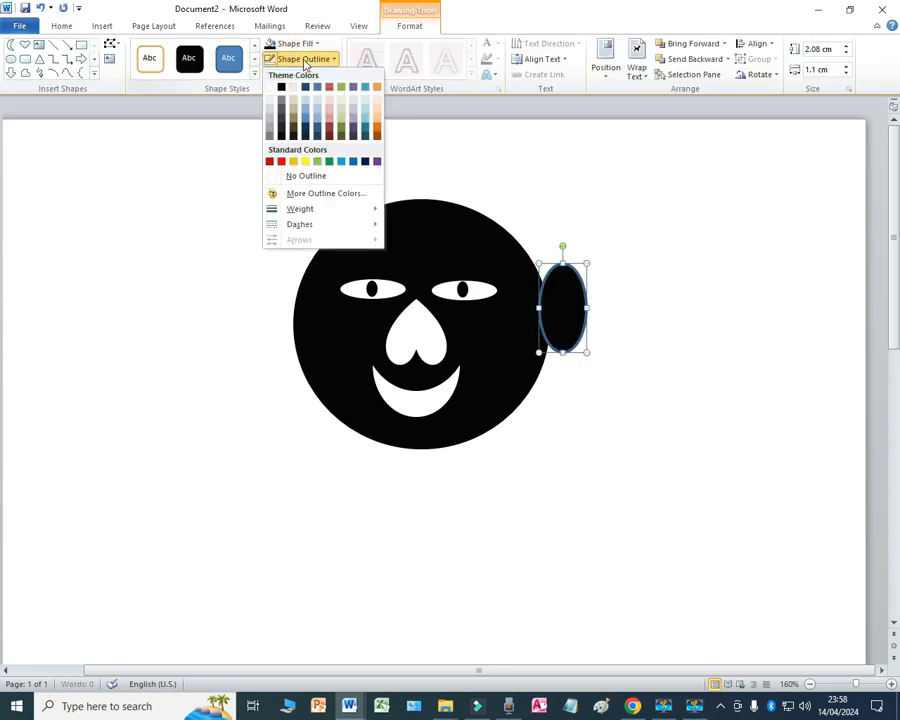
click(301, 175)
click(716, 430)
Step: Duplicate the black oval ear and place the copy overlapping the head's left edge
click(558, 307)
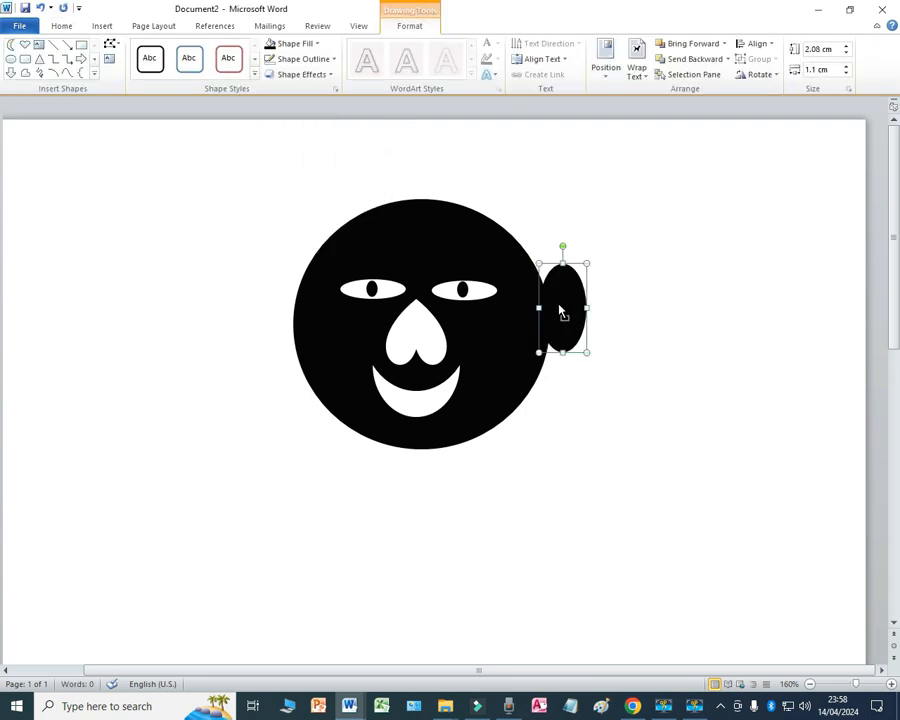
key(ctrl+c)
key(ctrl+v)
key(ctrl+z)
click(636, 490)
click(572, 311)
key(ctrl+v)
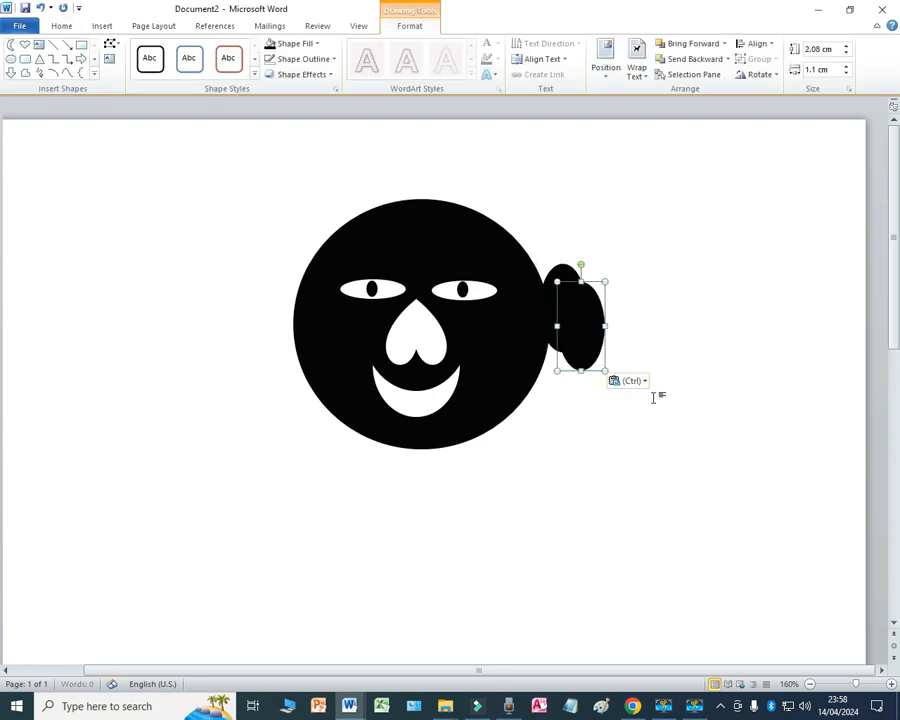
drag(580, 341, 293, 313)
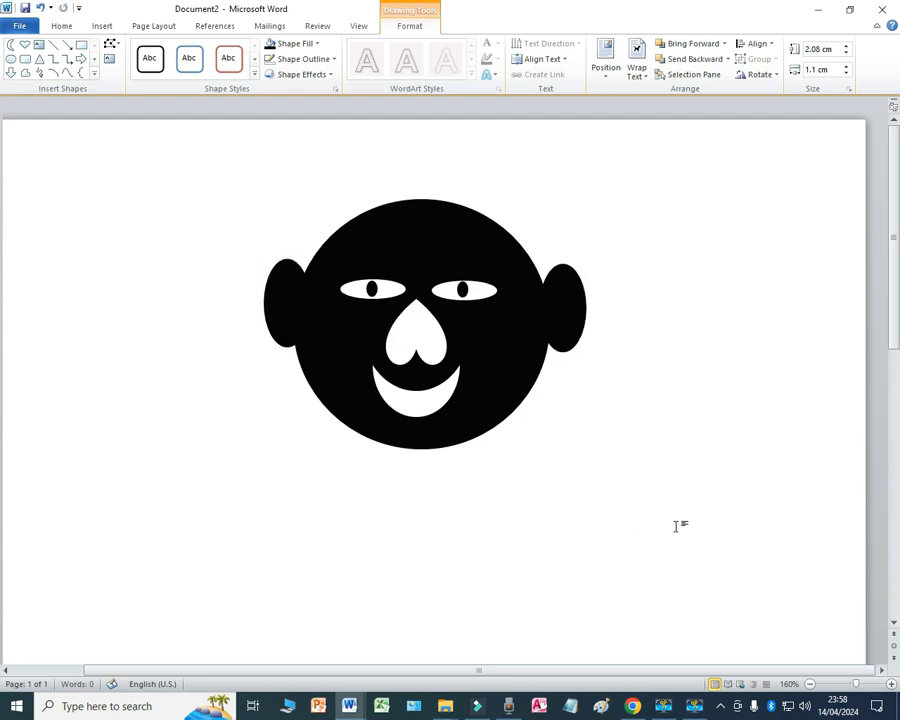
click(677, 524)
Step: Nudge the left ear slightly down and outward until it lines up with the right ear
click(286, 303)
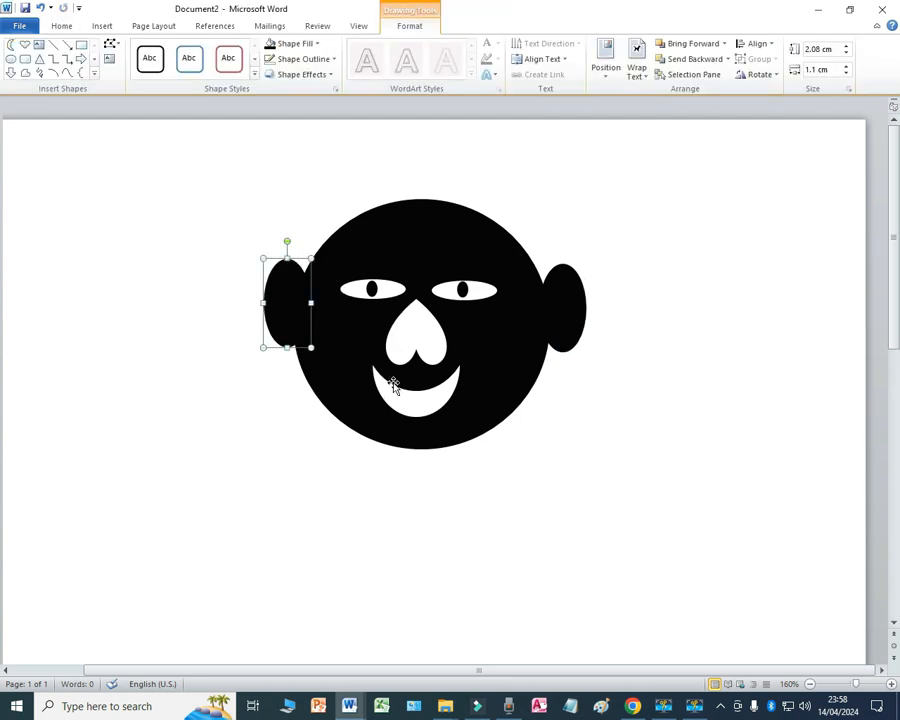
key(ctrl+Down)
key(ctrl+Down)
key(ctrl+Down)
key(ctrl+Down)
key(ctrl+Left)
key(ctrl+Left)
key(ctrl+Left)
key(ctrl+Left)
key(ctrl+Left)
key(ctrl+Left)
key(ctrl+Left)
key(ctrl+Left)
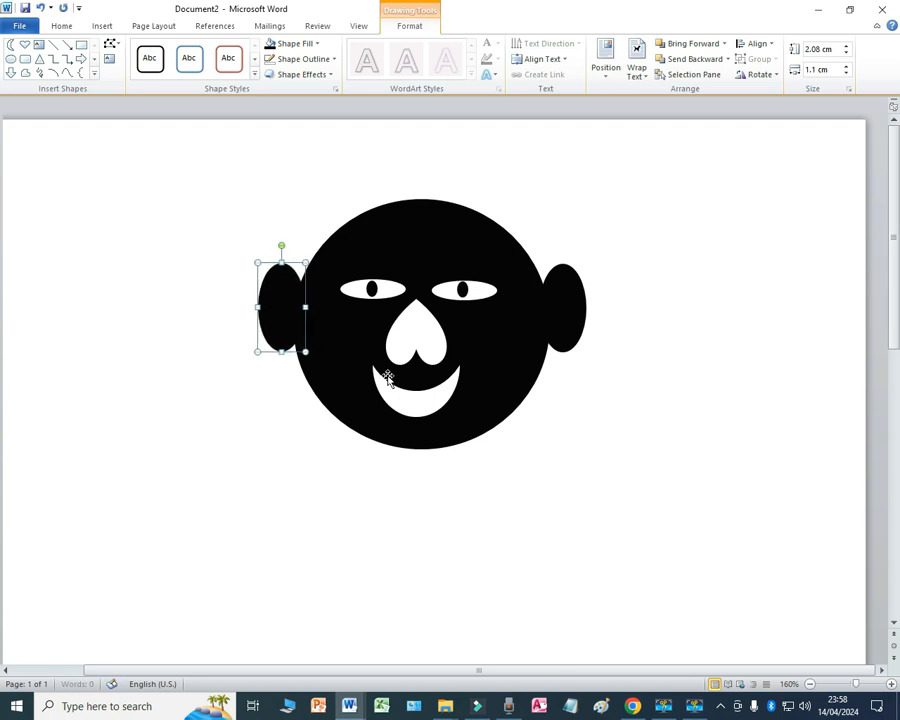
click(618, 471)
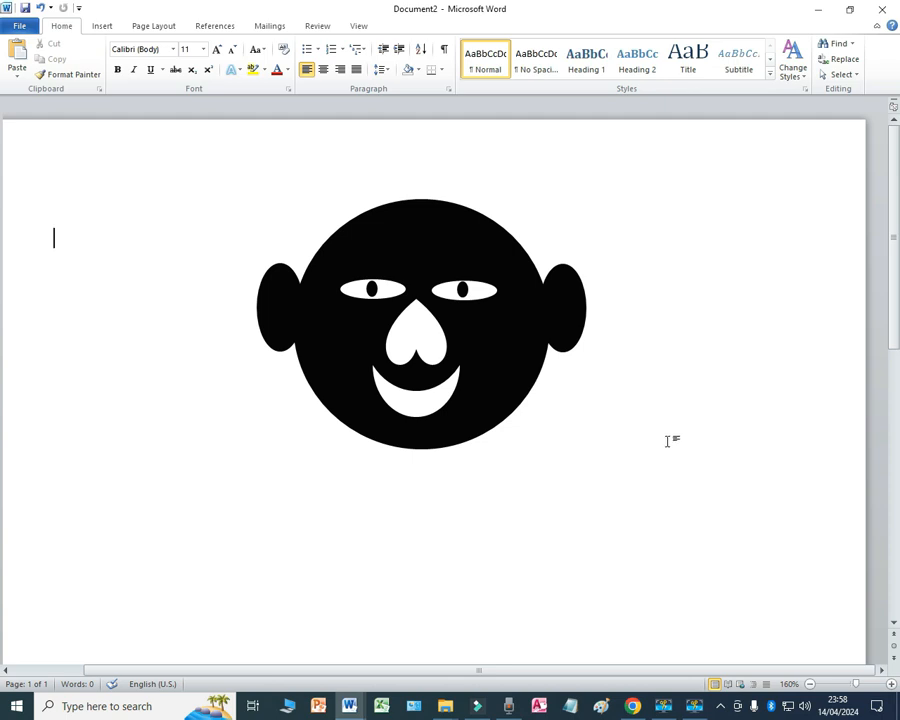
Step: Draw a spiky explosion shape about 3.5 cm high and 6.27 cm wide and move it onto the top of the head as hair
click(100, 30)
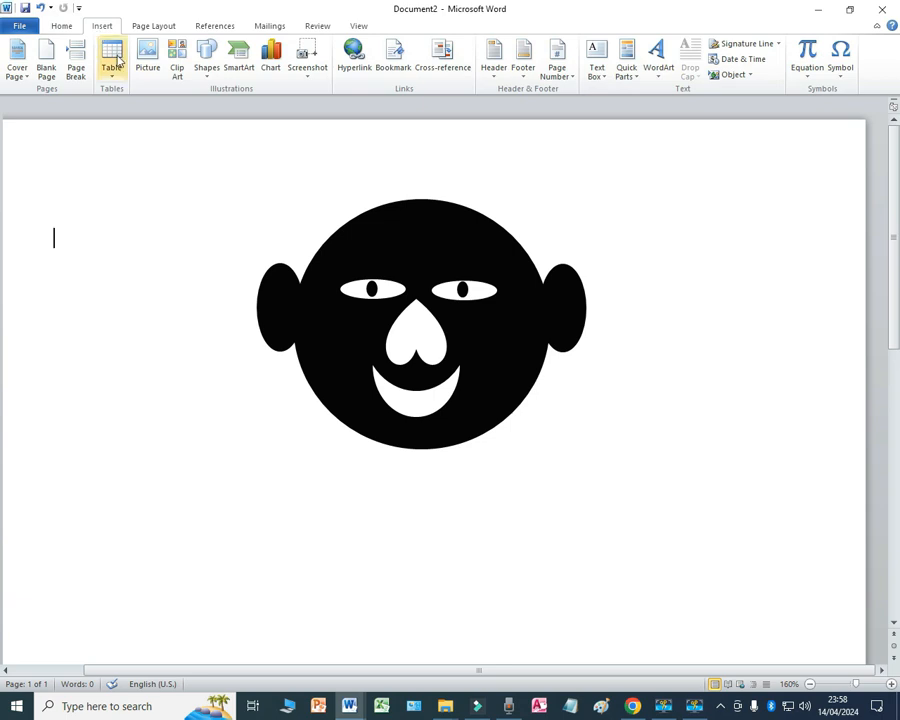
click(207, 70)
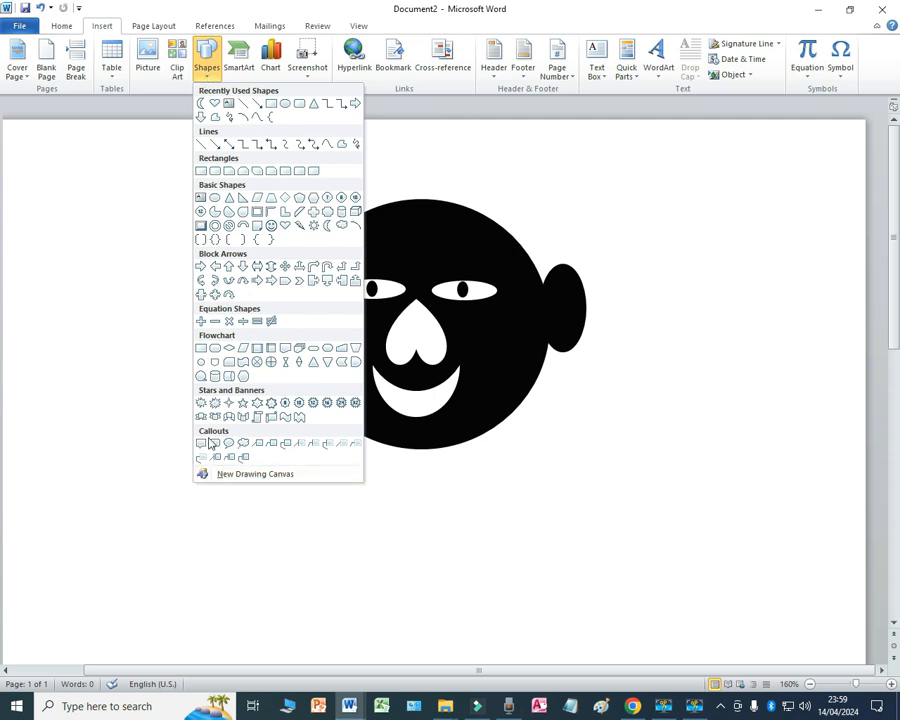
click(201, 402)
drag(603, 403, 870, 551)
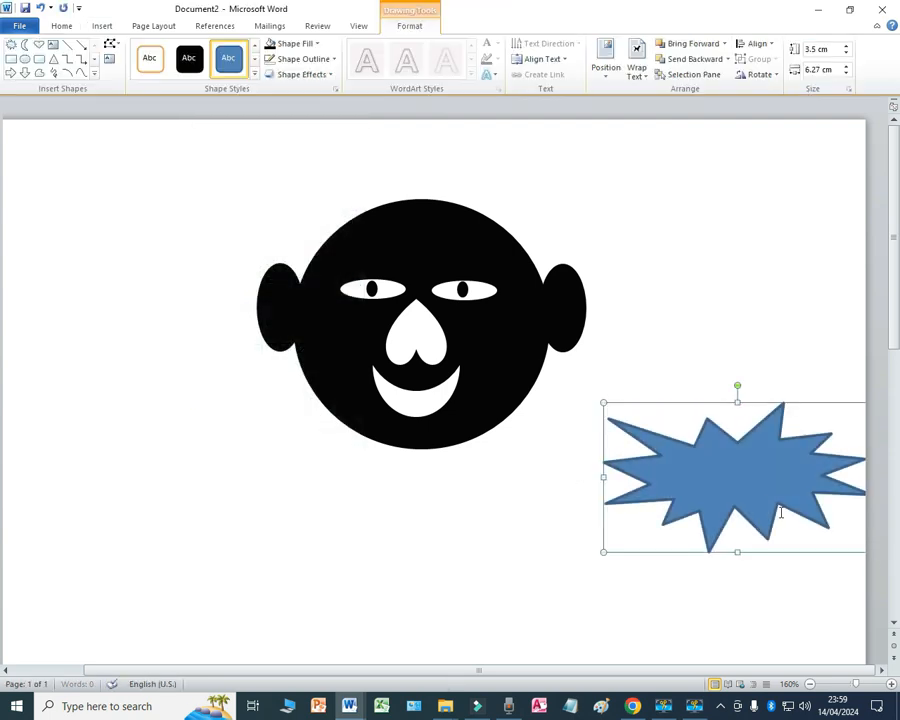
drag(759, 494, 446, 229)
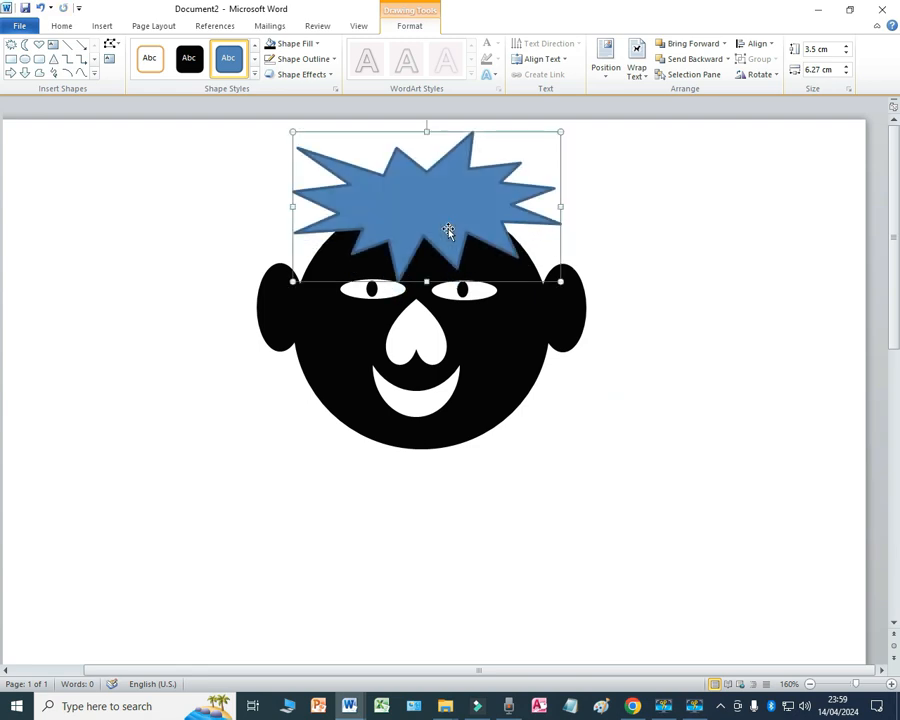
Step: Fill the explosion-shaped hair with black, remove its outline, and deselect it
click(295, 44)
click(281, 73)
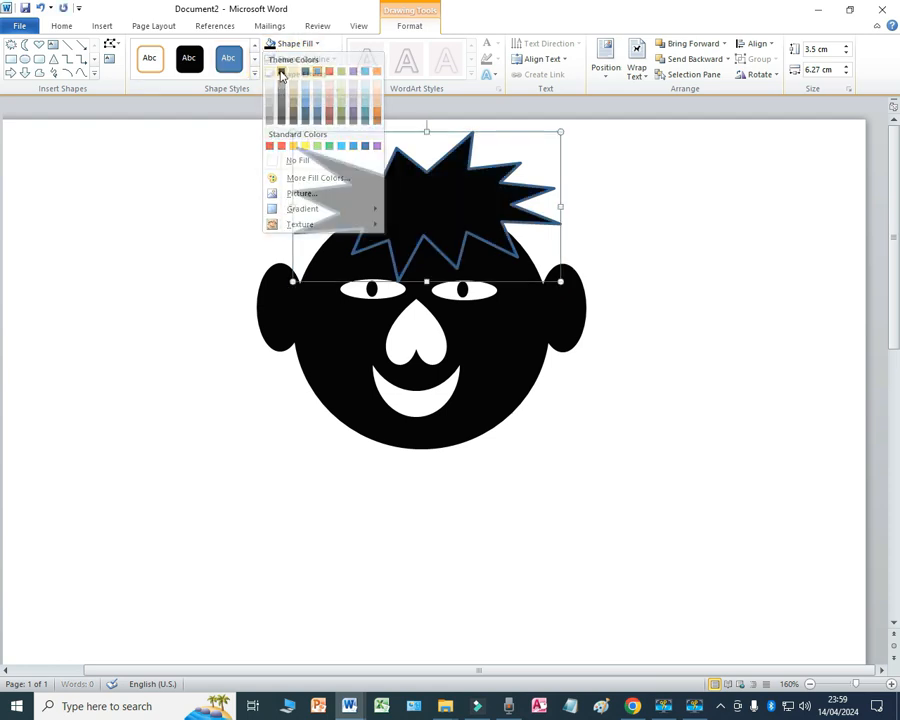
click(295, 59)
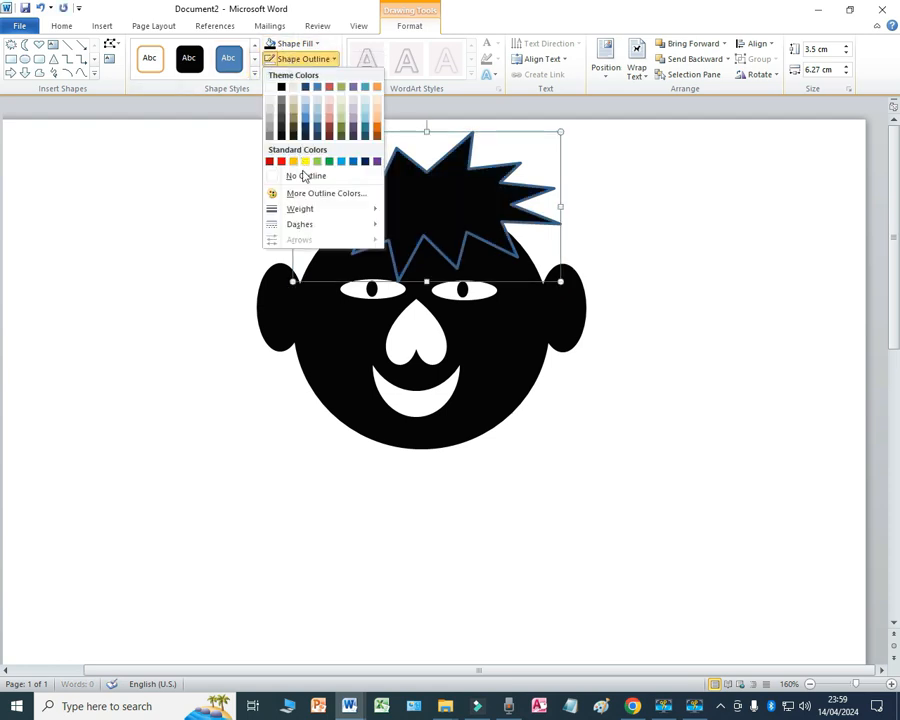
click(686, 361)
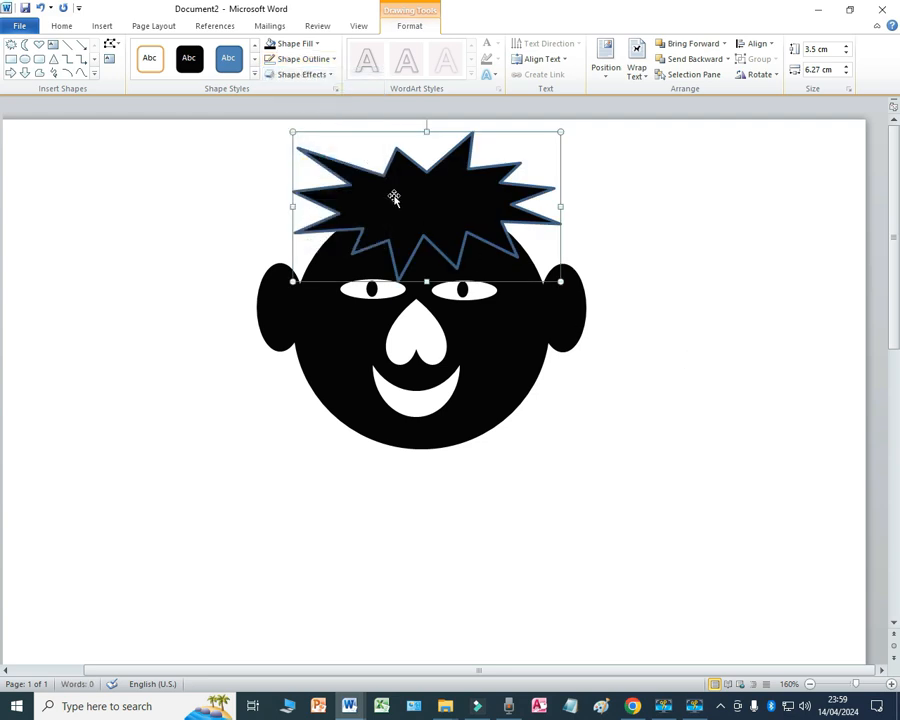
click(297, 59)
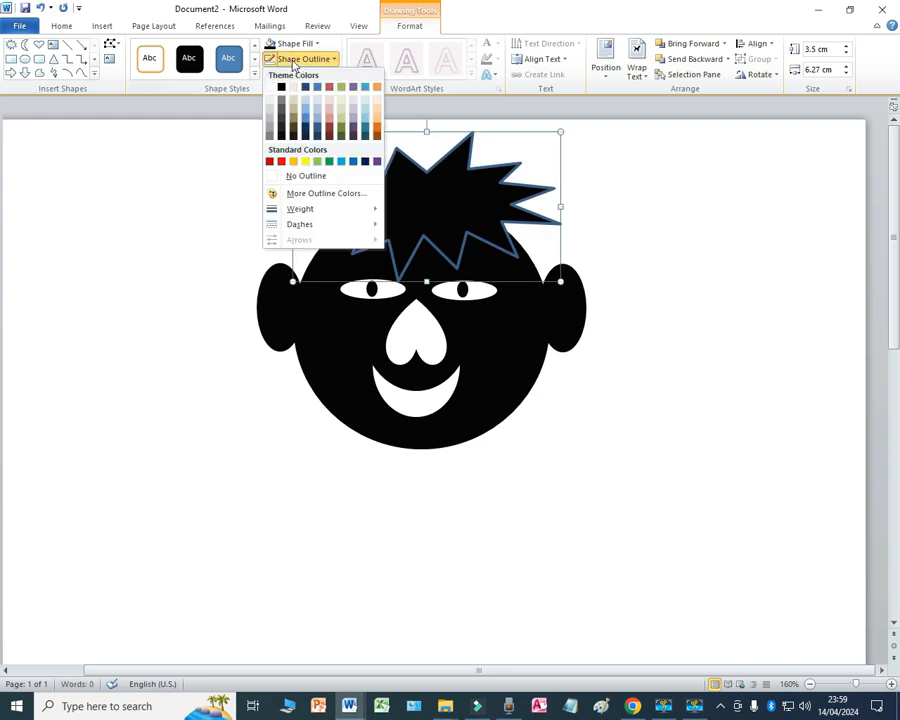
click(303, 177)
click(700, 418)
Step: Nudge the spiky hair two increments to the right on the head and deselect it
click(442, 197)
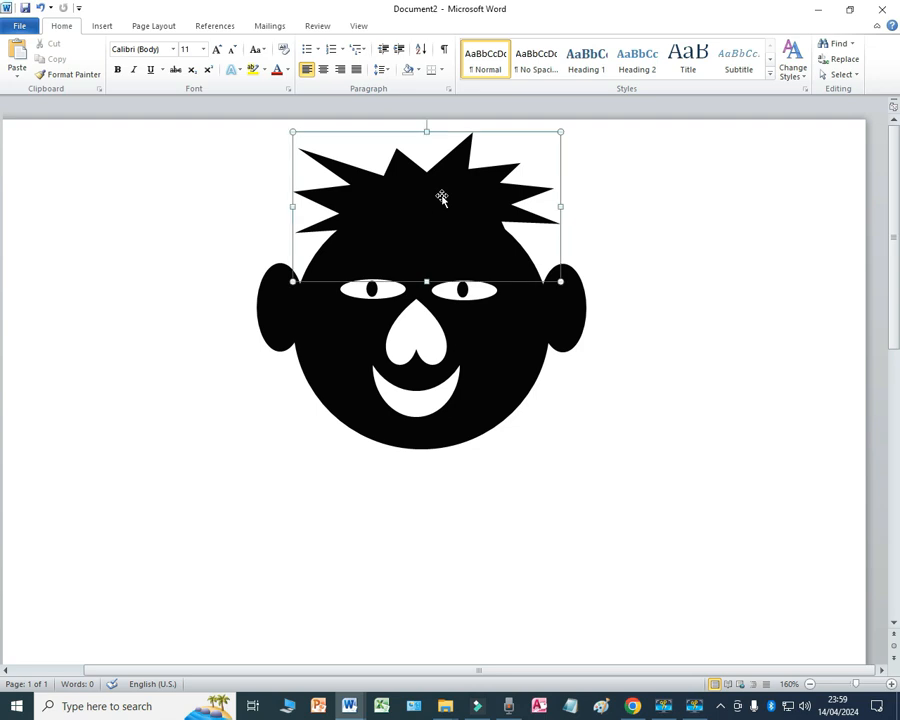
key(Right)
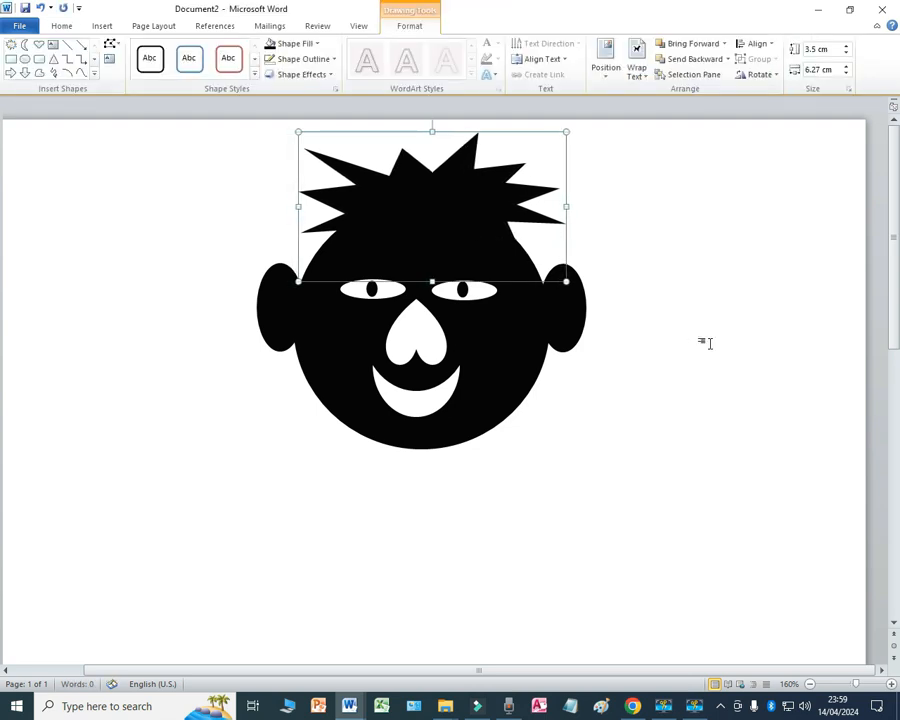
key(Right)
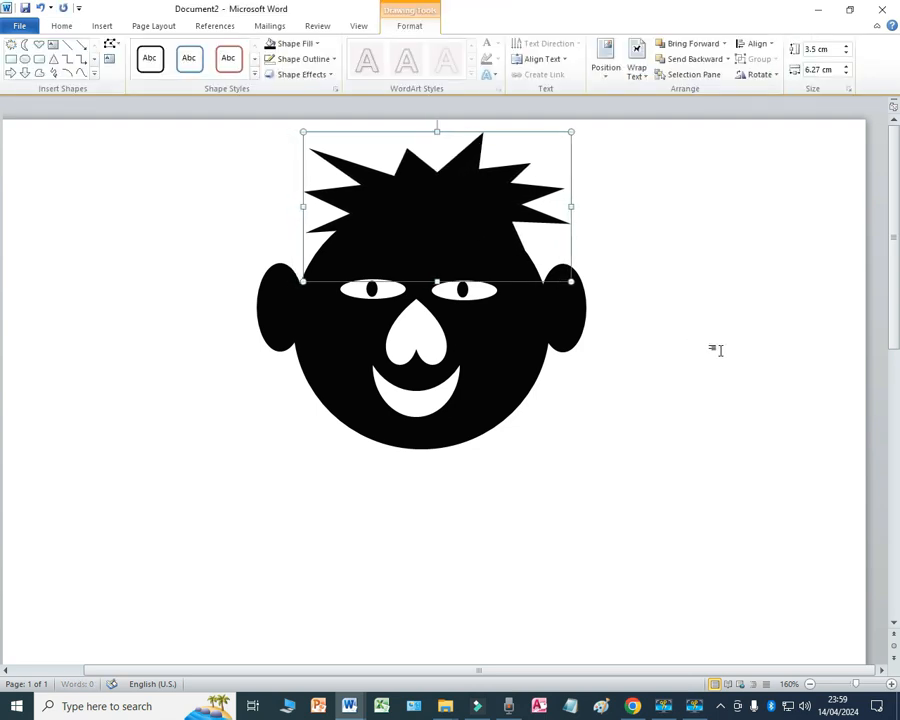
click(743, 378)
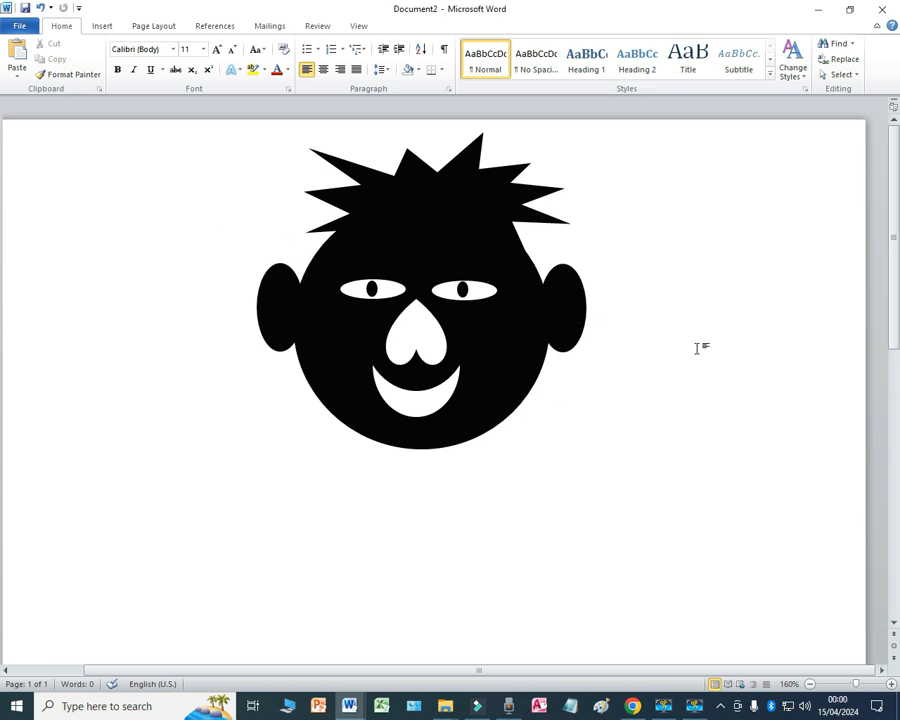
Step: Bring up the commands for inserting content into the document
click(108, 27)
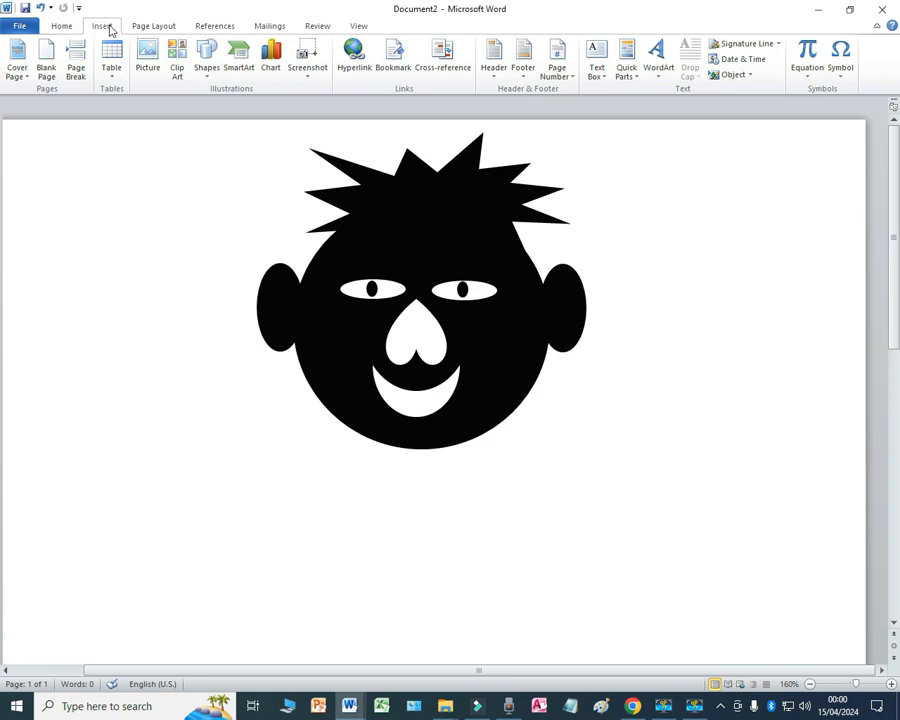